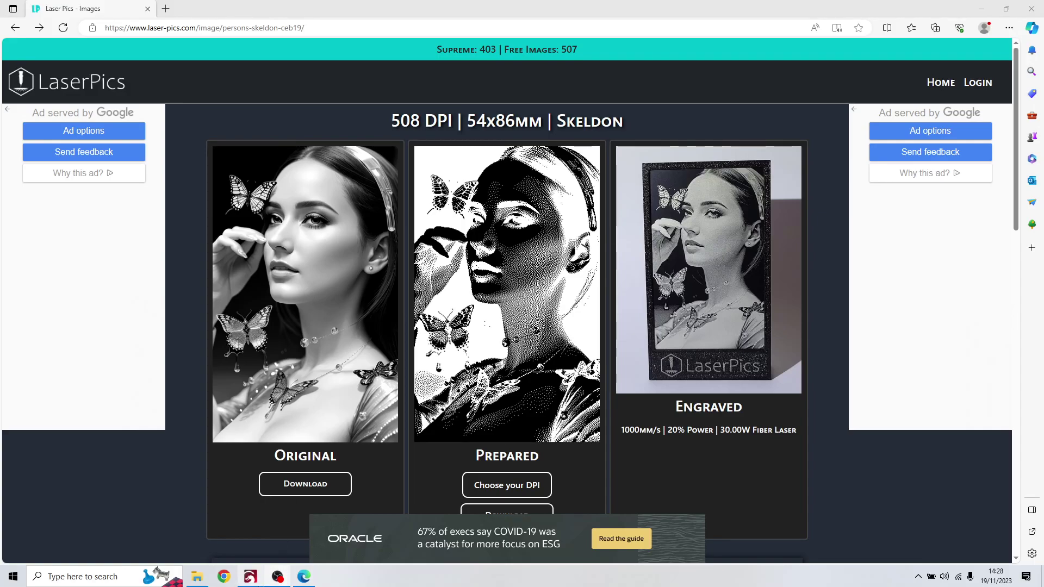
Switch to LightBurn and open the Material Test Generator, placing its window over the upper part of the workspace.
left_click(255, 580)
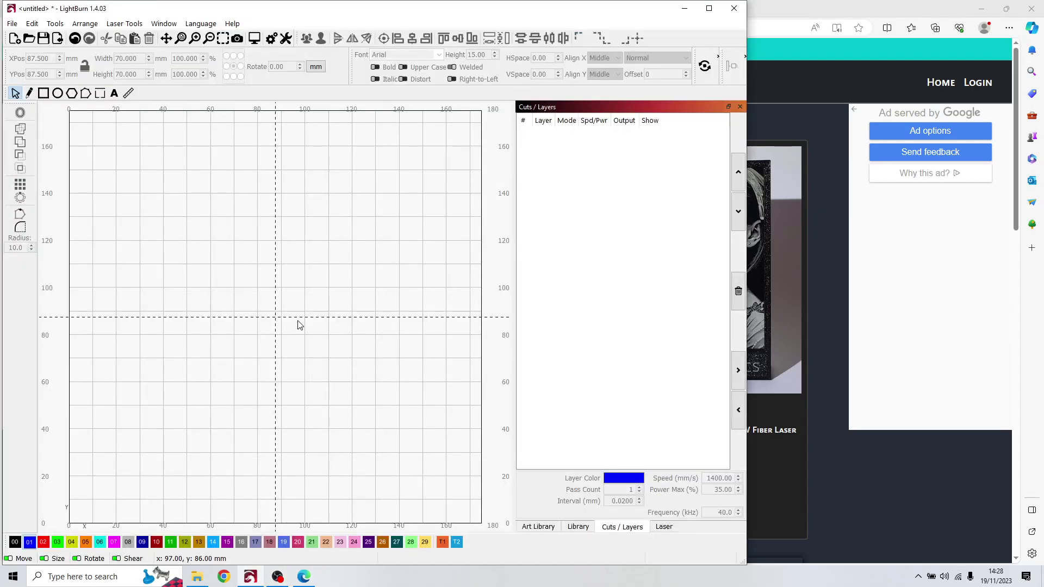
left_click(140, 25)
left_click(165, 134)
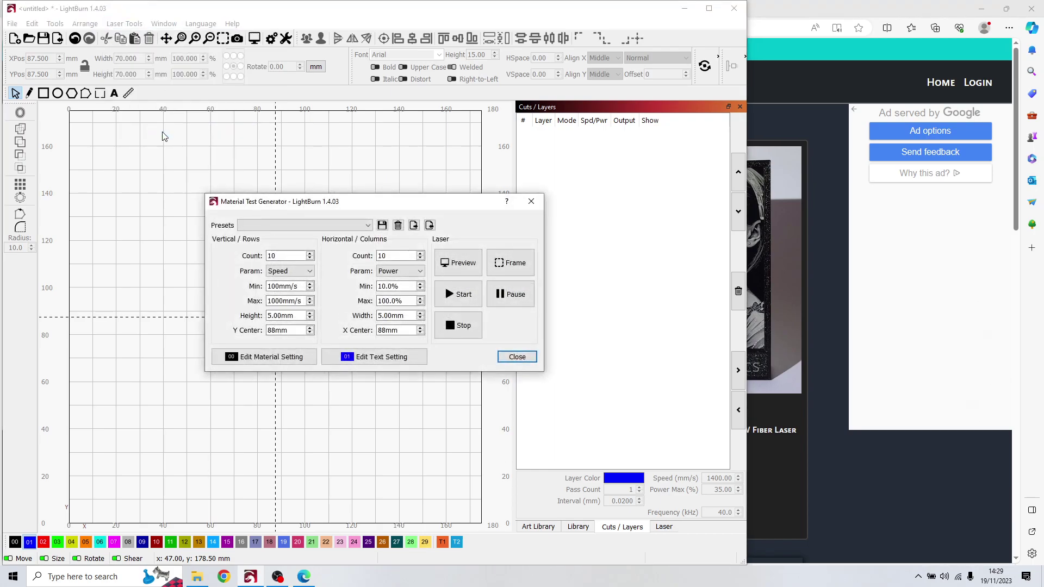
left_click_drag(383, 205, 317, 156)
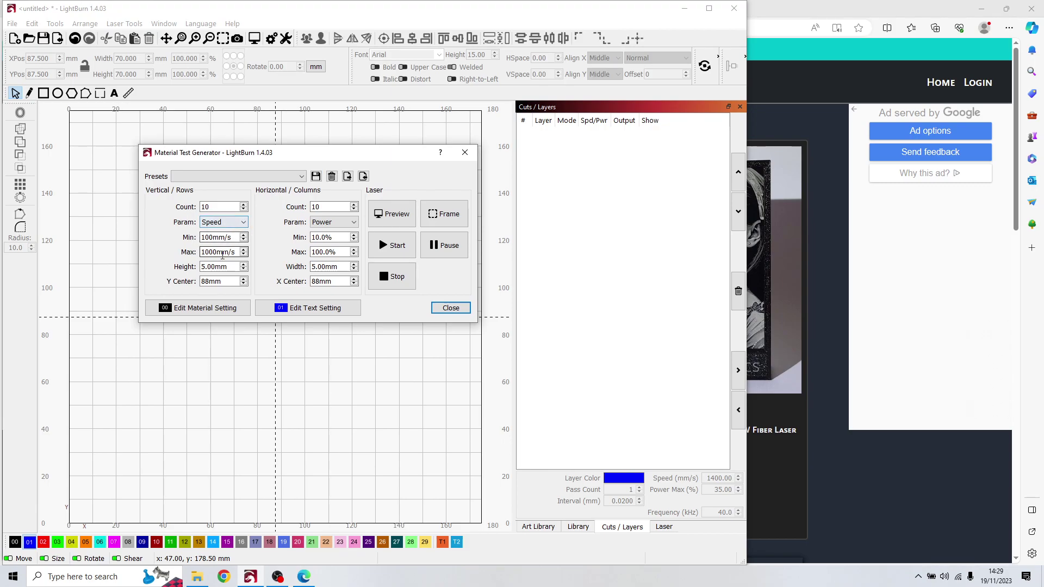
Set the horizontal test parameter to Frequency and check the minimum and maximum values for speed and frequency.
left_click(352, 223)
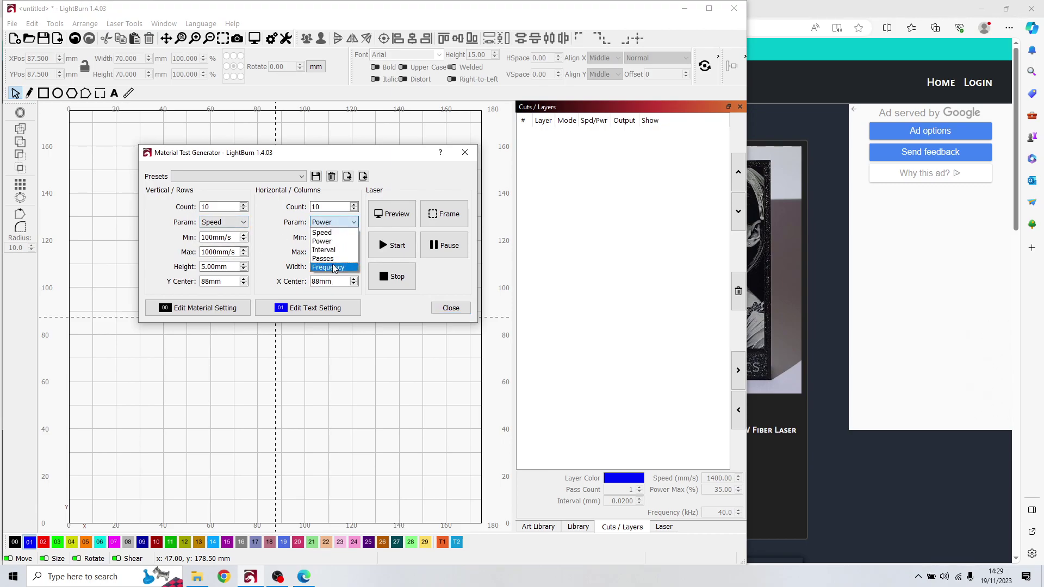
left_click(325, 263)
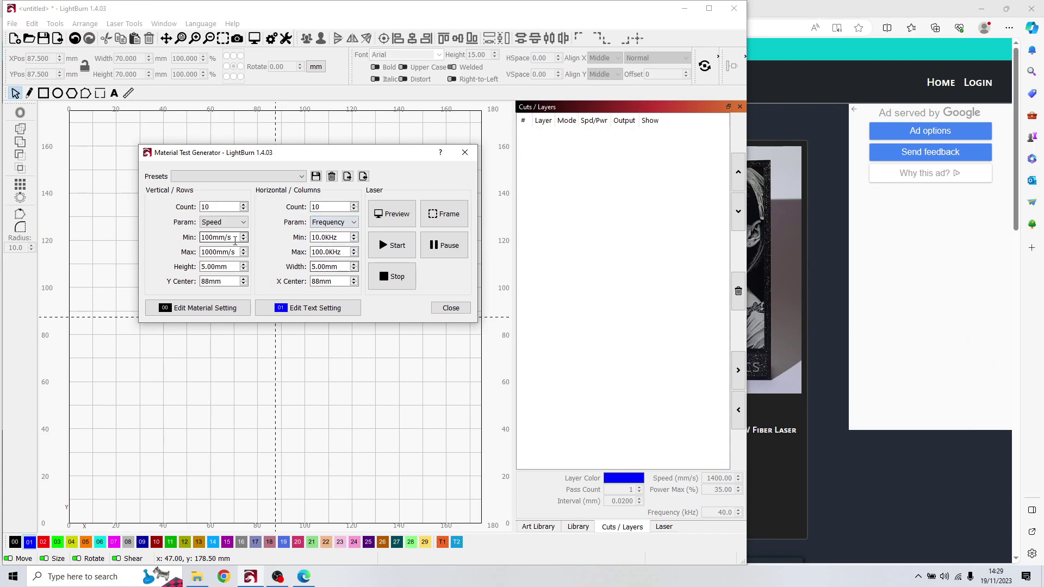
left_click_drag(235, 237, 193, 240)
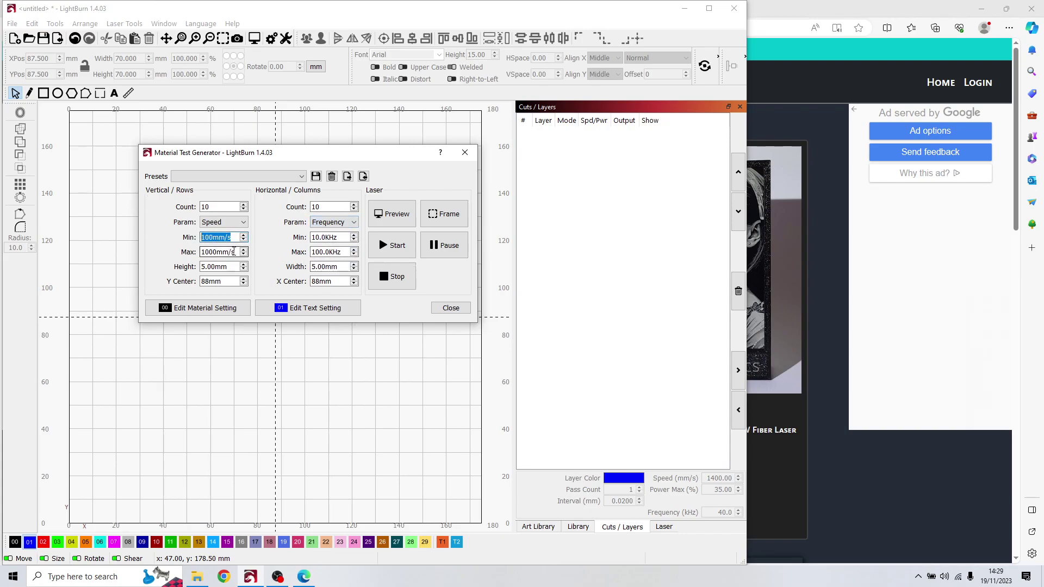
left_click(236, 251)
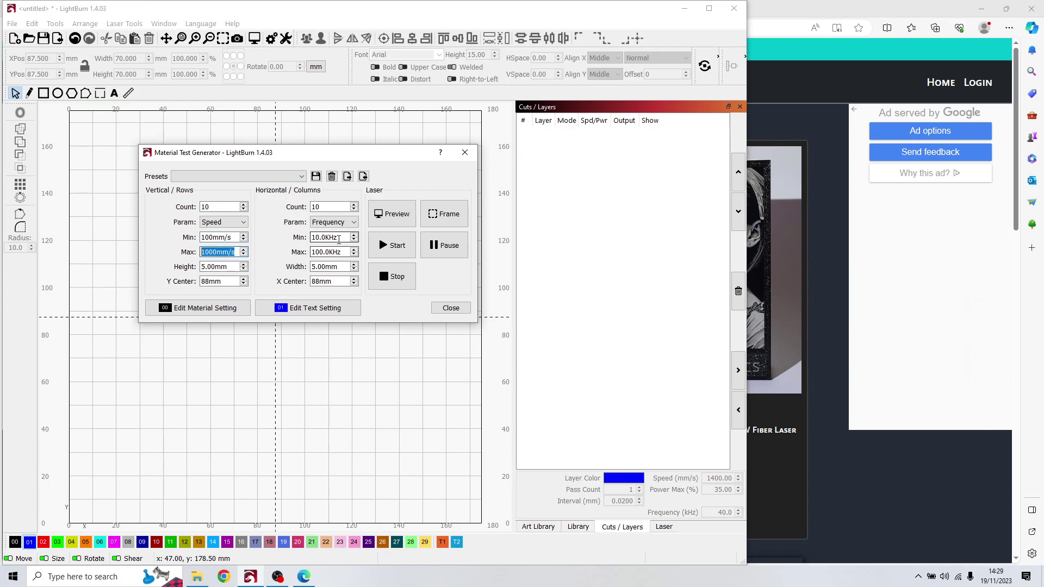
left_click_drag(338, 238, 298, 252)
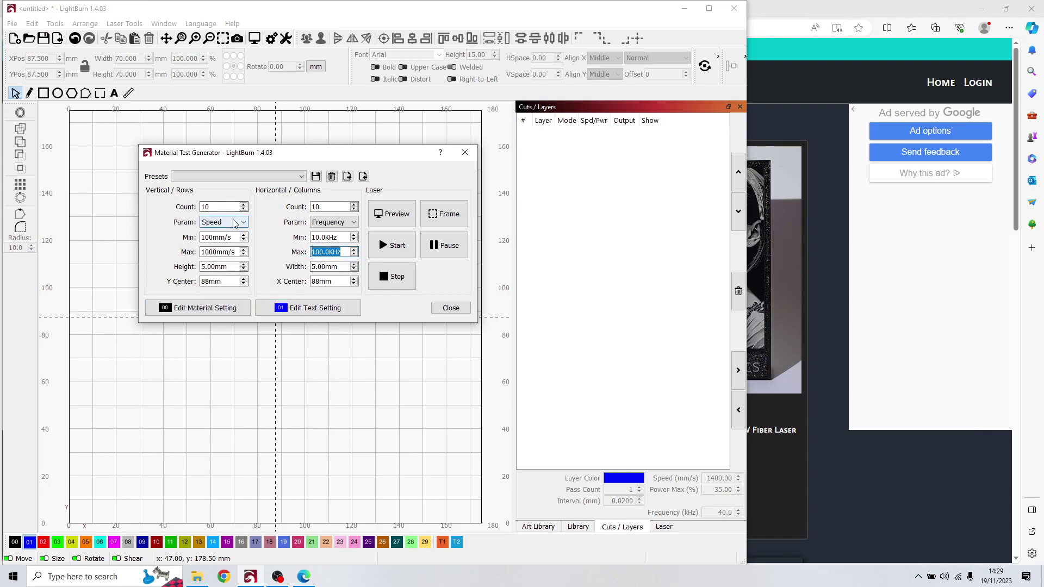
Review the cut settings used for the test material and for the text labels, leaving both as they are.
left_click(227, 311)
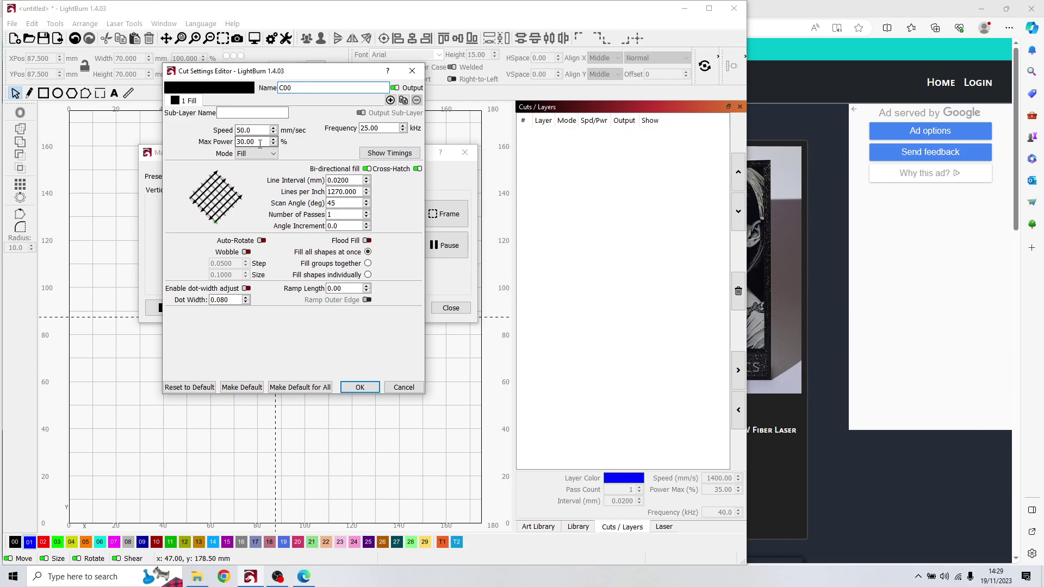
left_click_drag(257, 141, 200, 136)
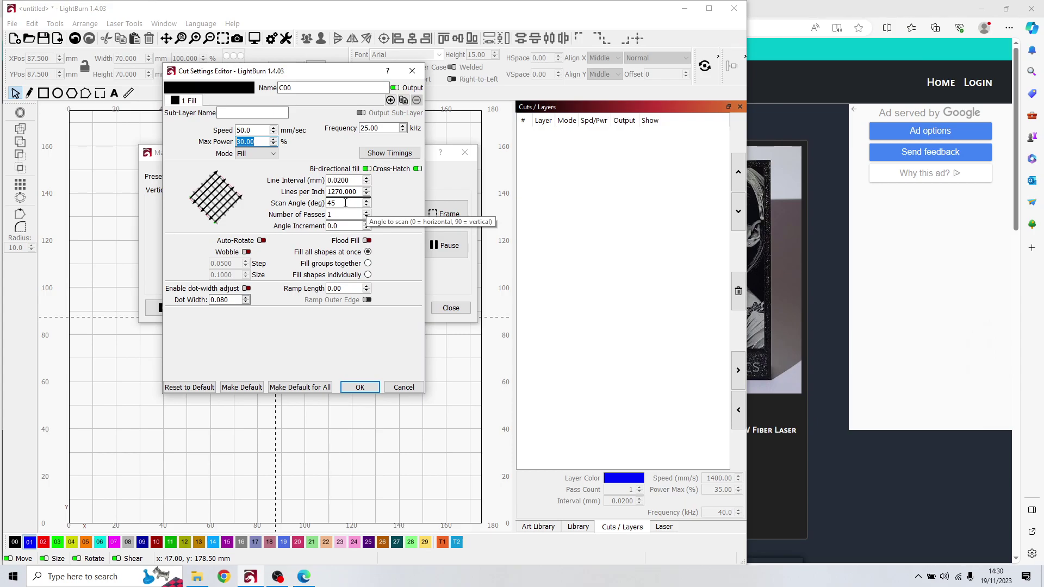
left_click(360, 386)
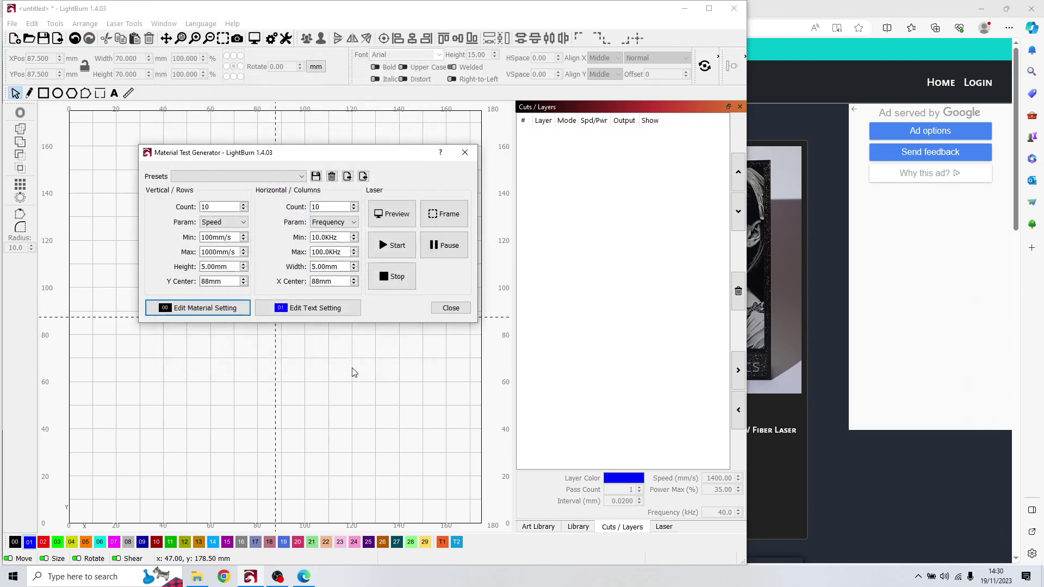
left_click(319, 314)
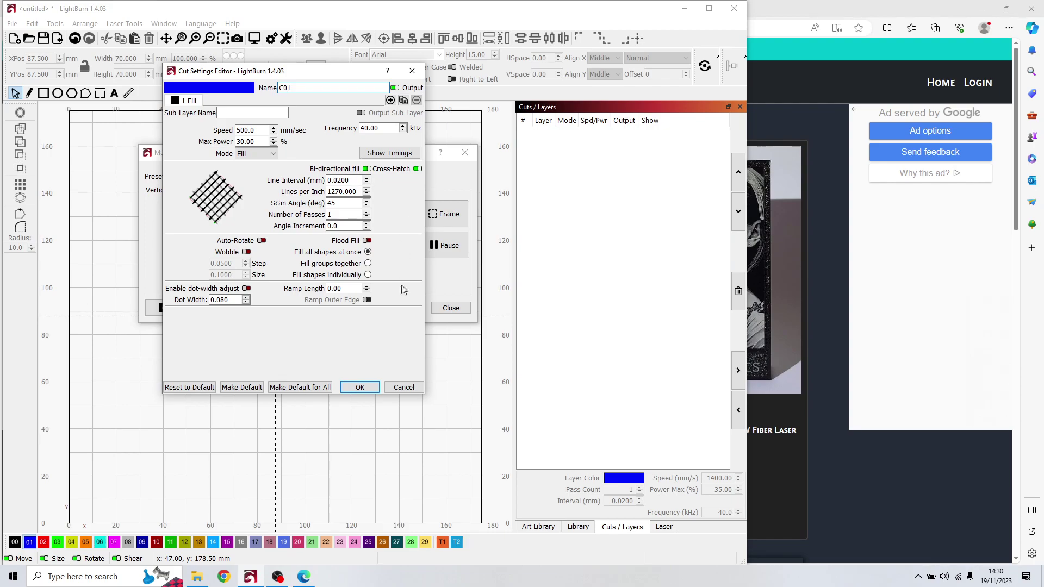
left_click(363, 387)
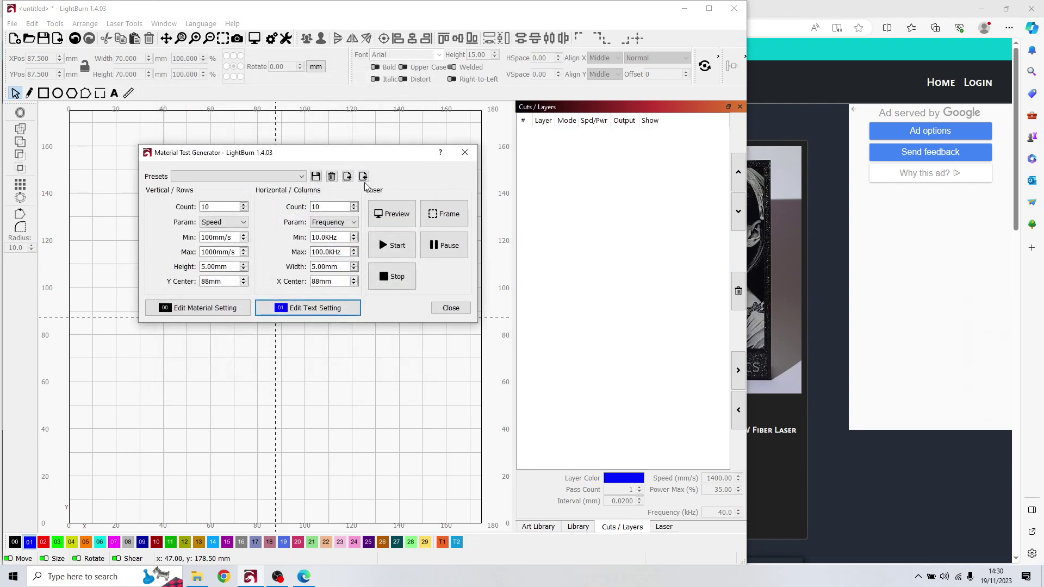
Preview the material test and examine its power, interval and passes header and the speed and frequency labels.
left_click(392, 215)
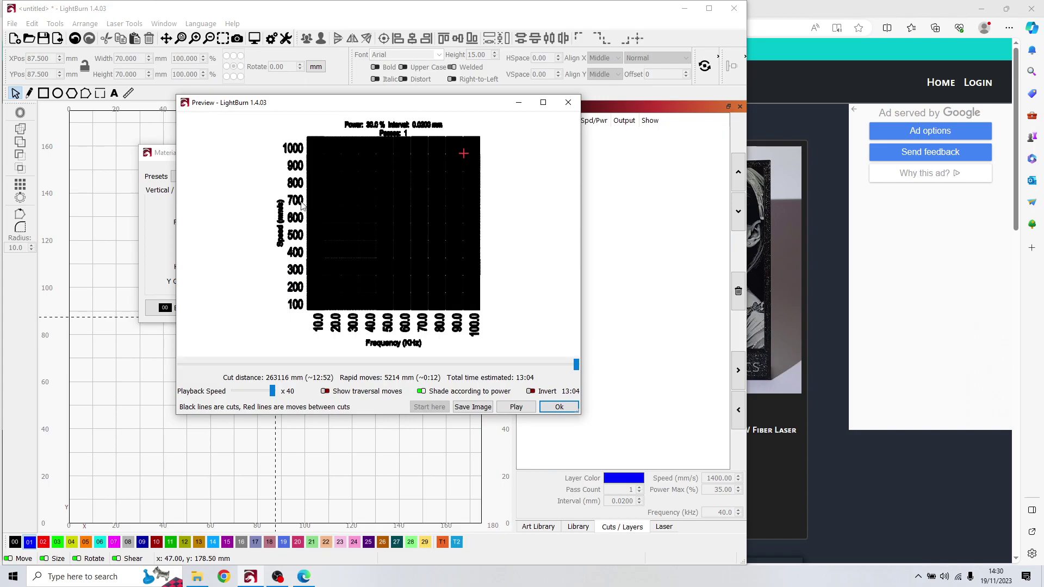
scroll(375, 230, "up", 2)
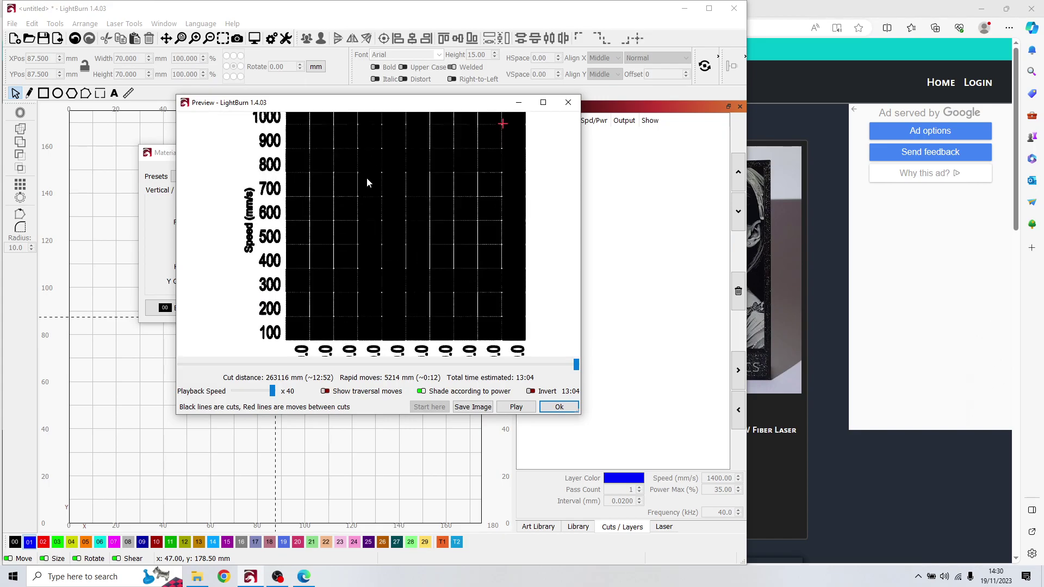
scroll(366, 177, "down", 3)
scroll(344, 282, "up", 3)
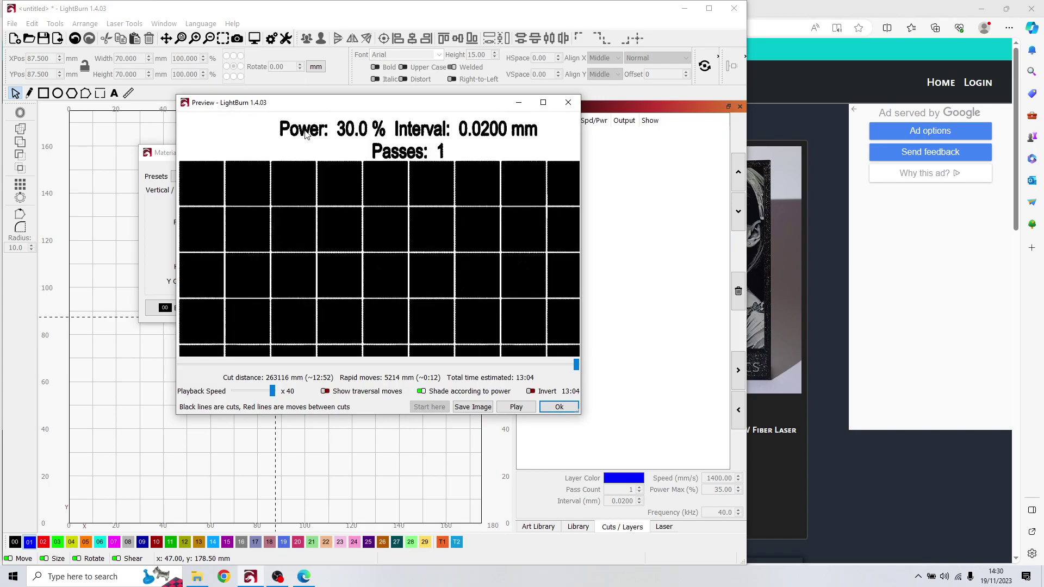
scroll(422, 143, "down", 2)
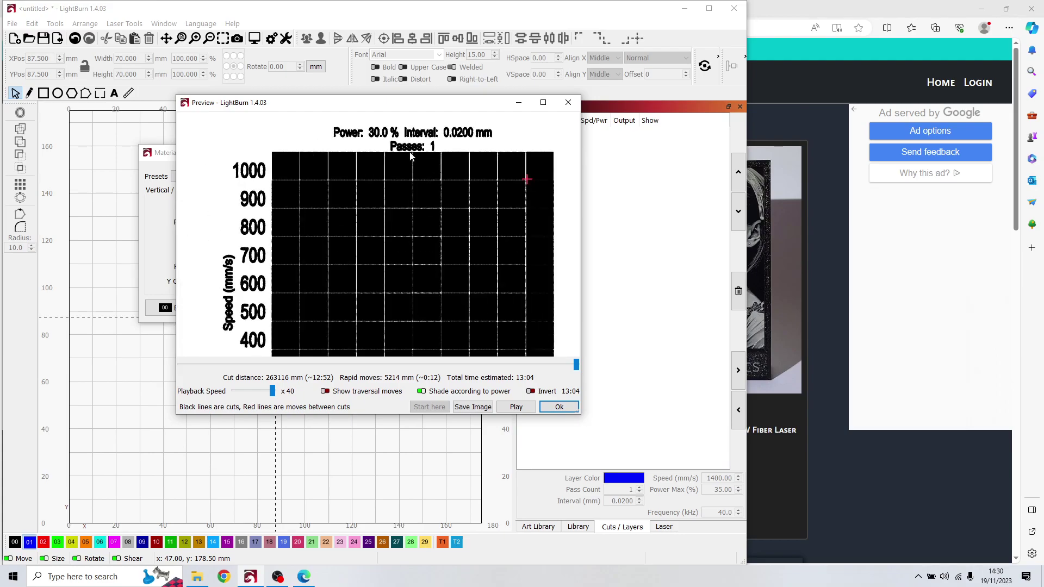
scroll(261, 258, "down", 3)
scroll(256, 266, "down", 3)
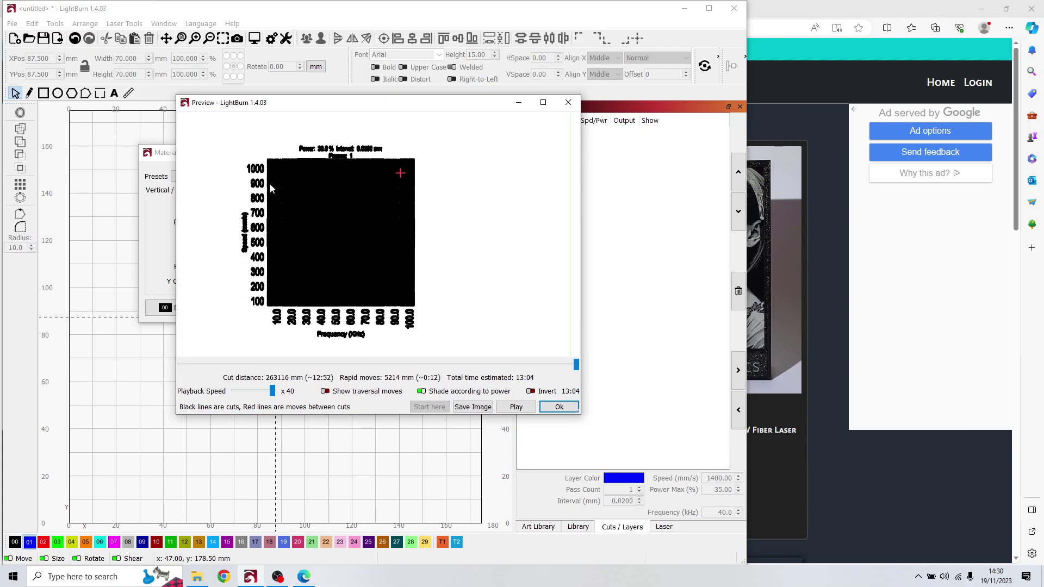
scroll(312, 216, "up", 2)
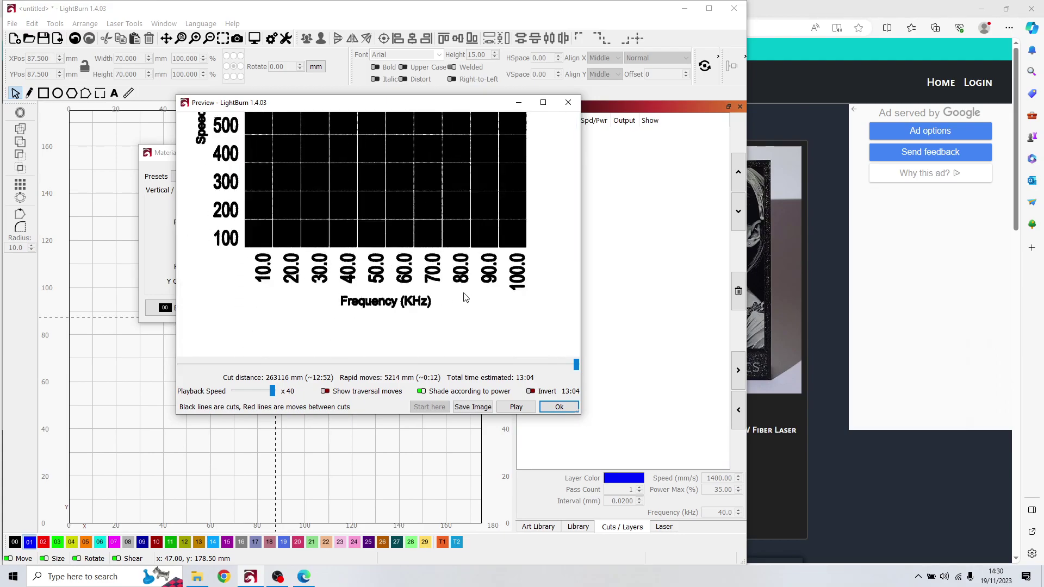
left_click(559, 407)
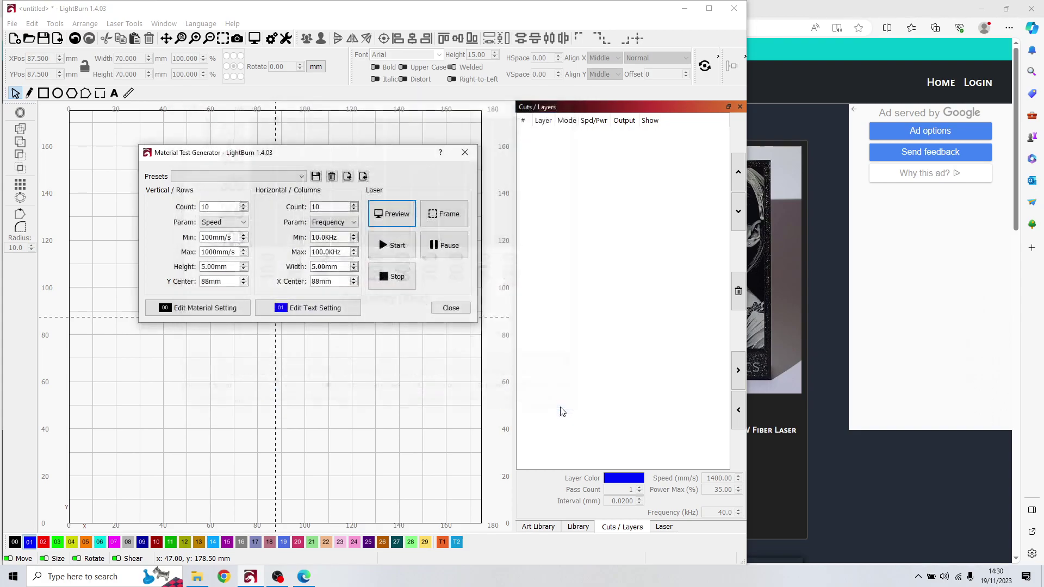
Set the max power to 35% in the test's material settings.
left_click_drag(341, 157, 265, 147)
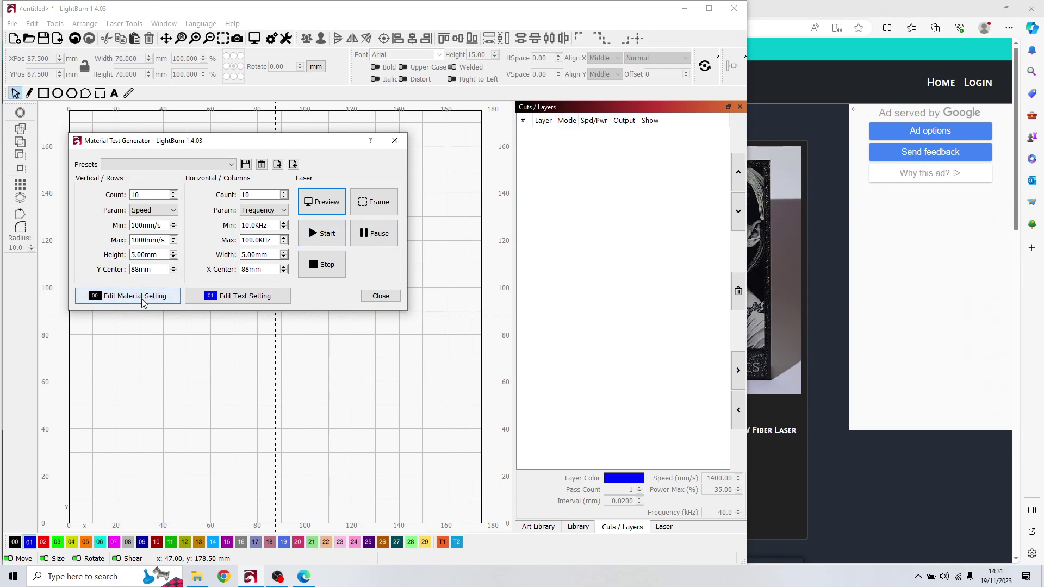
left_click_drag(228, 142, 317, 151)
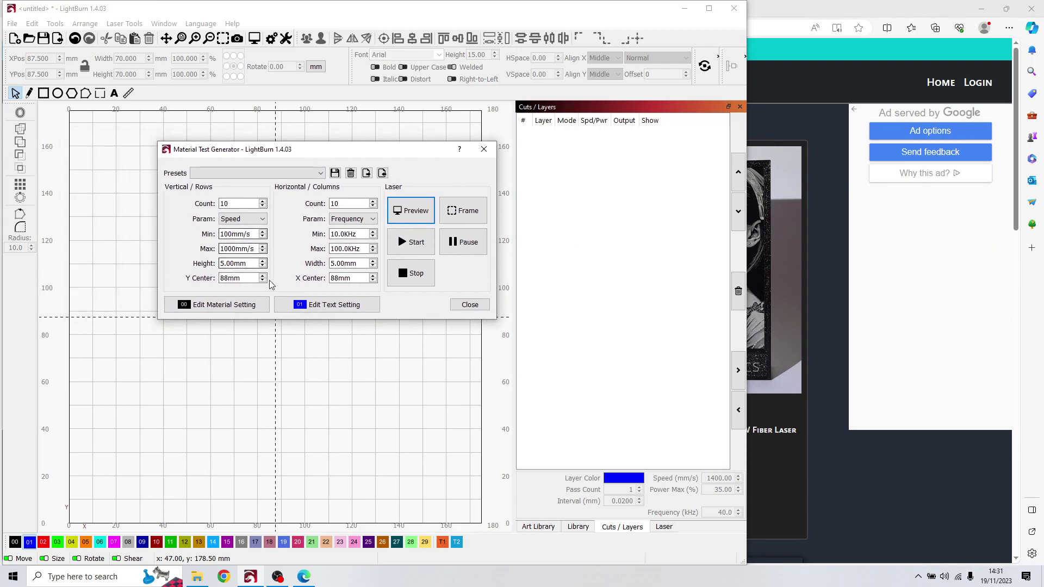
left_click(248, 305)
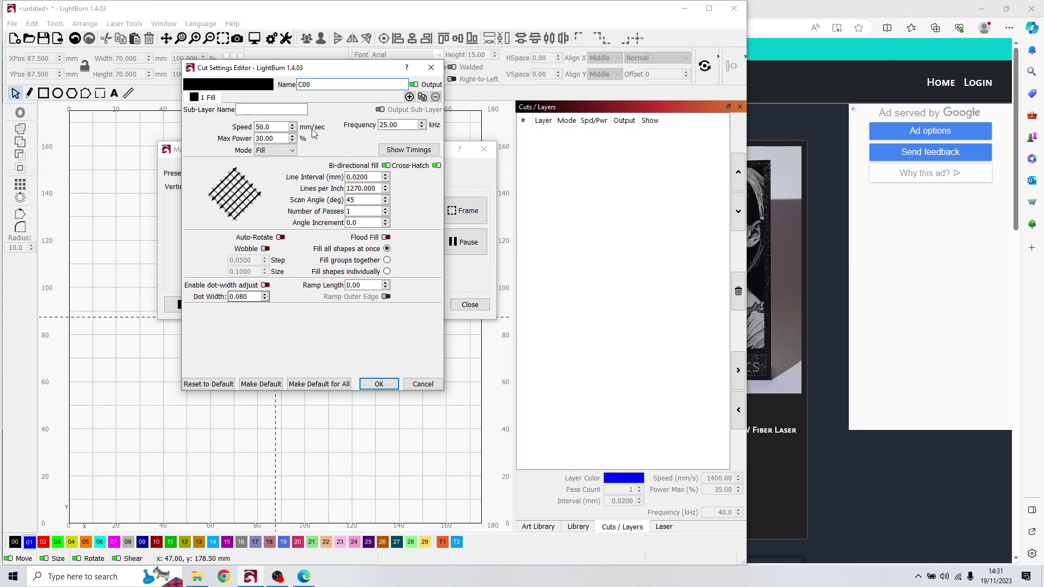
key("Tab")
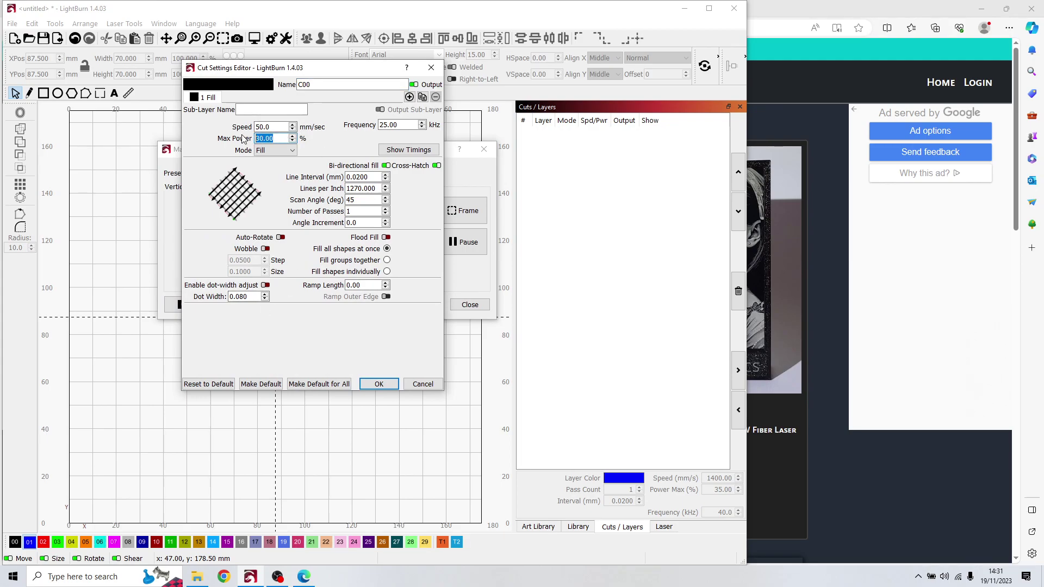
type("35")
left_click(387, 385)
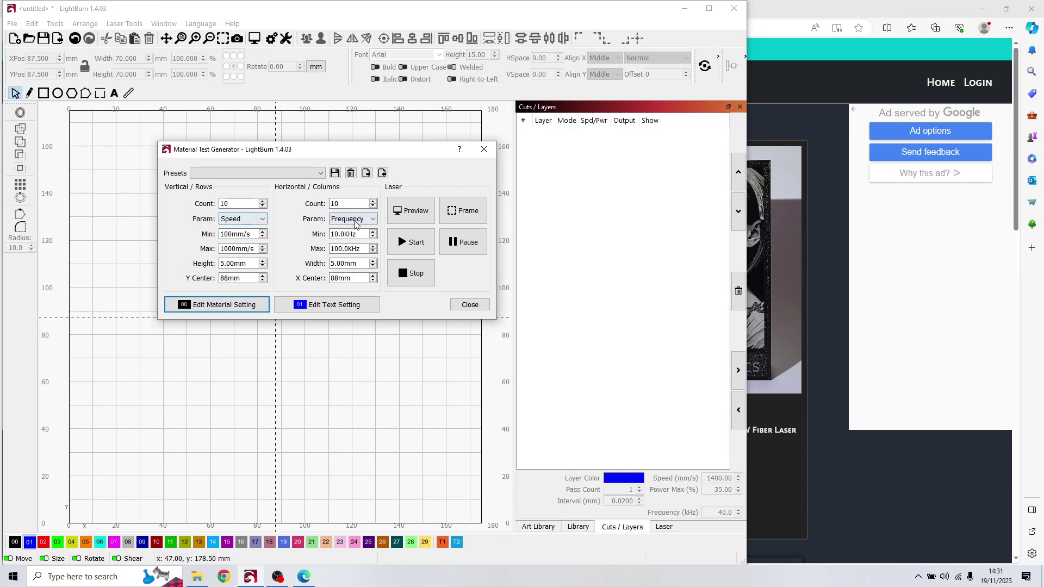
Preview the material test again and check the power value in the grid's header.
left_click(415, 216)
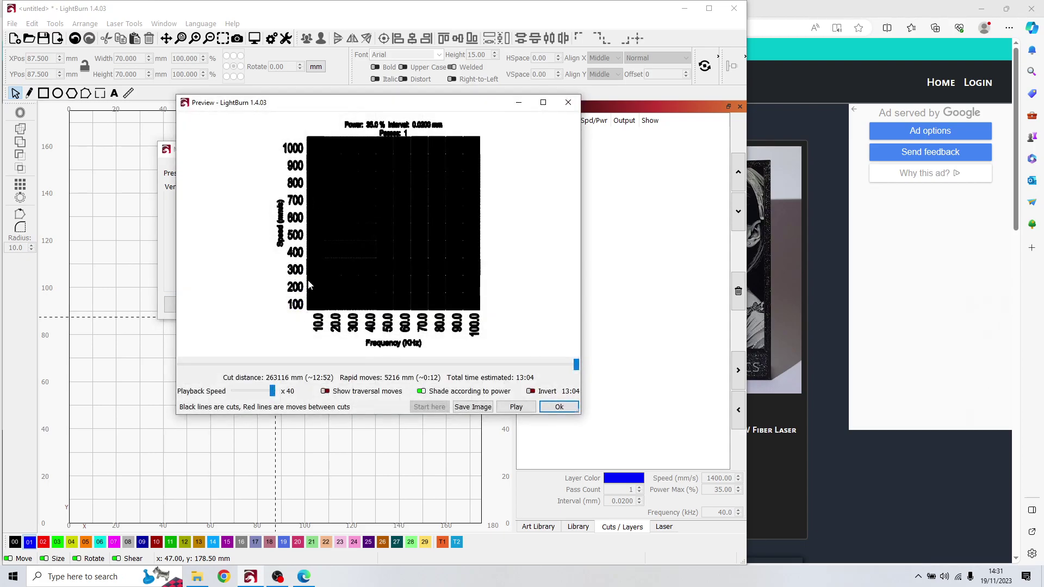
scroll(395, 133, "up", 5)
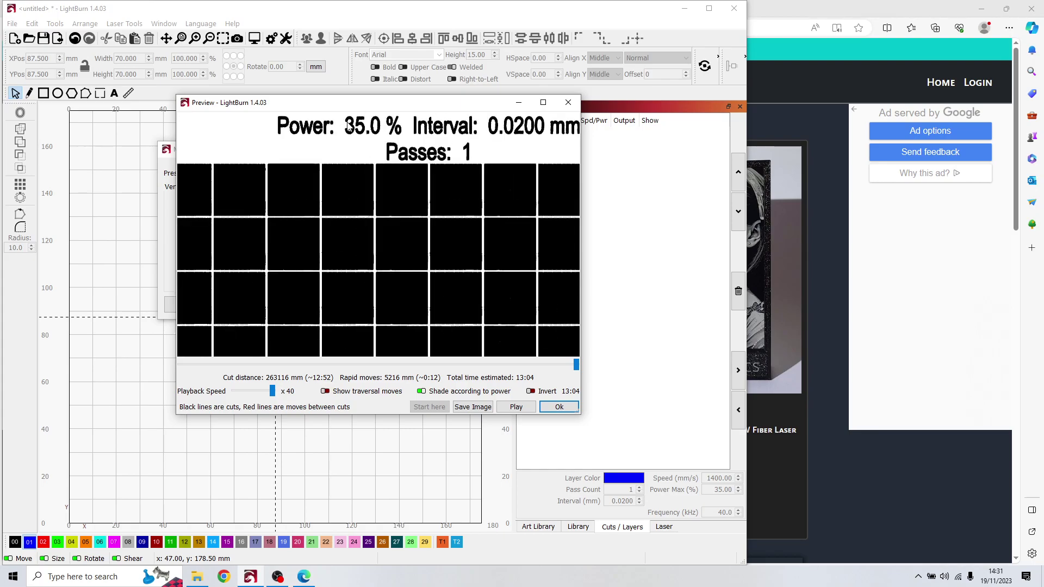
scroll(536, 347, "down", 3)
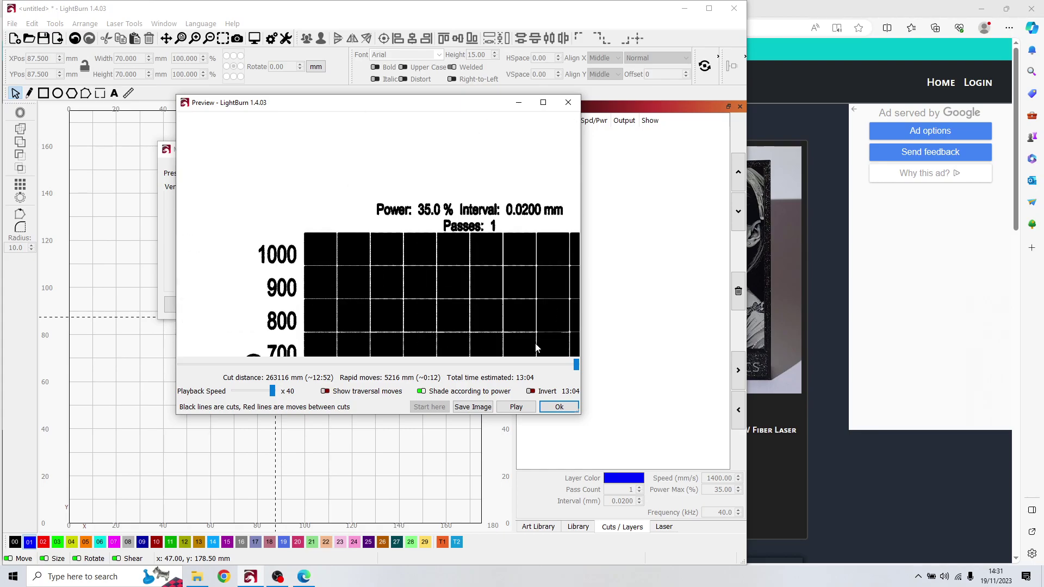
left_click(559, 407)
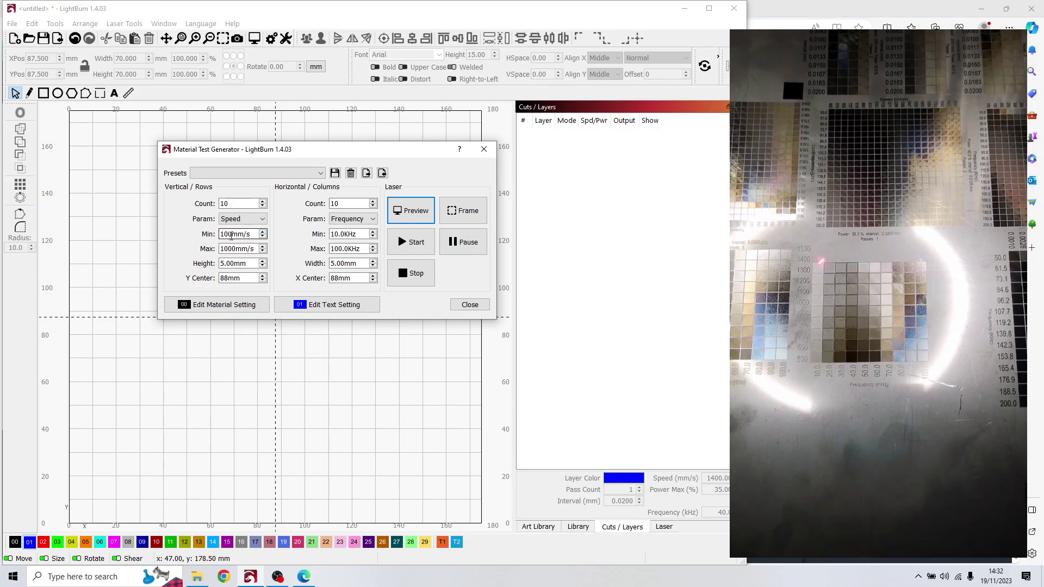
Set the vertical speed range of the test to a minimum of 500 mm/s and a maximum of 1500 mm/s.
left_click_drag(231, 235, 207, 237)
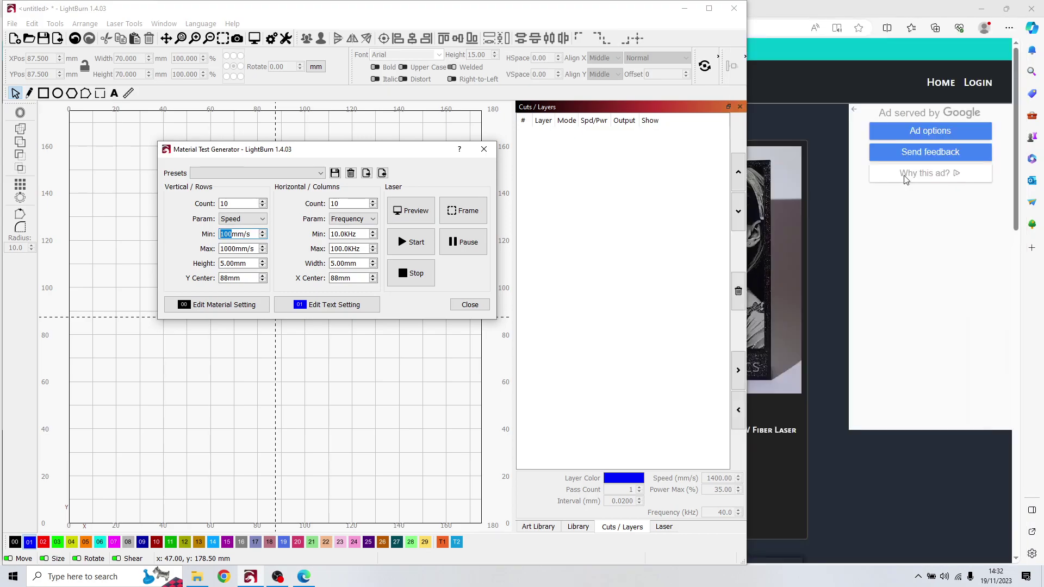
type("26")
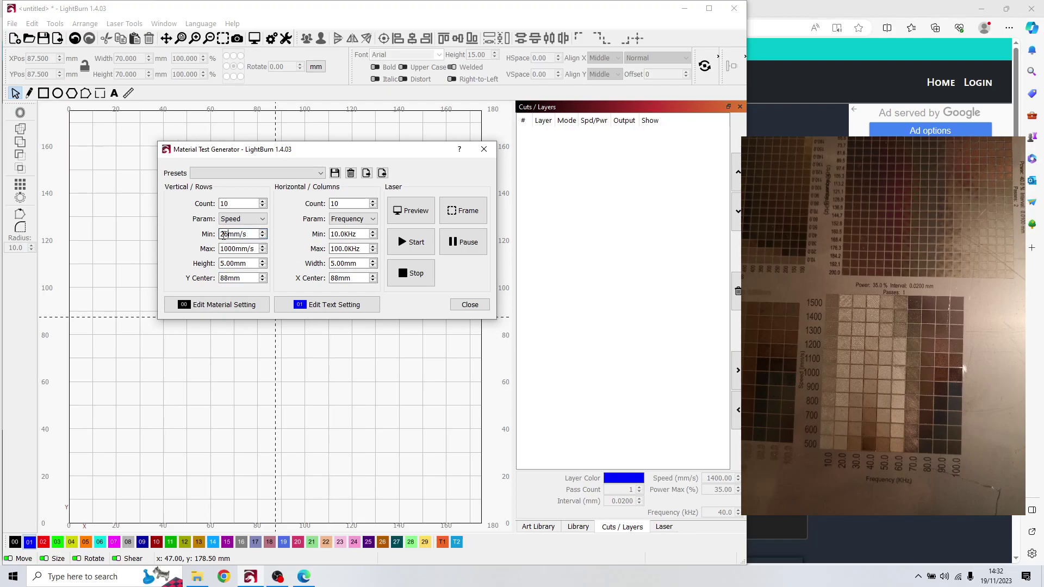
left_click_drag(228, 234, 205, 234)
type("5")
left_click(233, 249)
left_click(229, 248)
key("BackSpace")
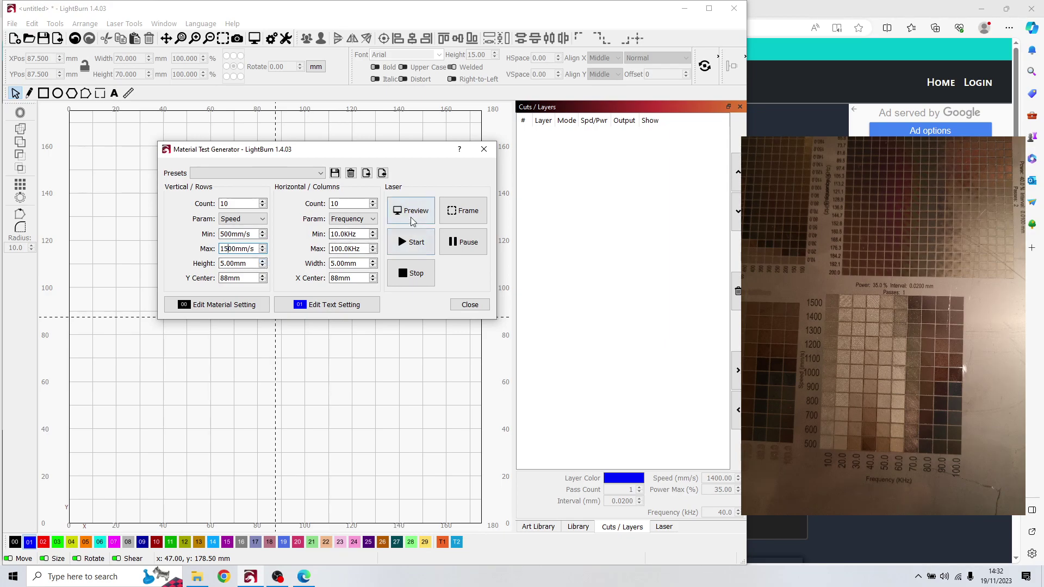
Set the vertical row count to 11, previewing the speed labels before and after the change.
left_click(410, 216)
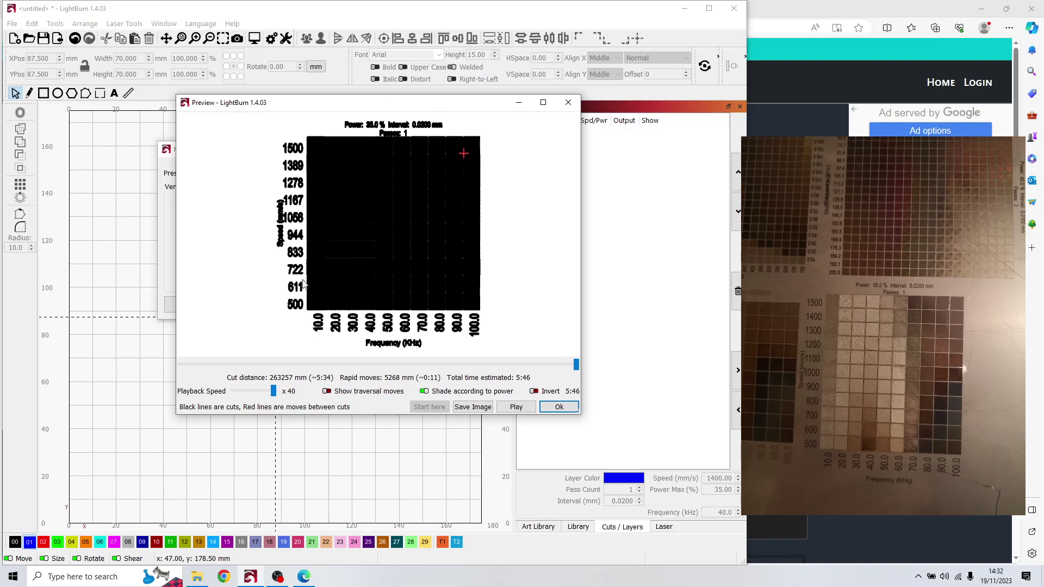
left_click(559, 406)
left_click(263, 202)
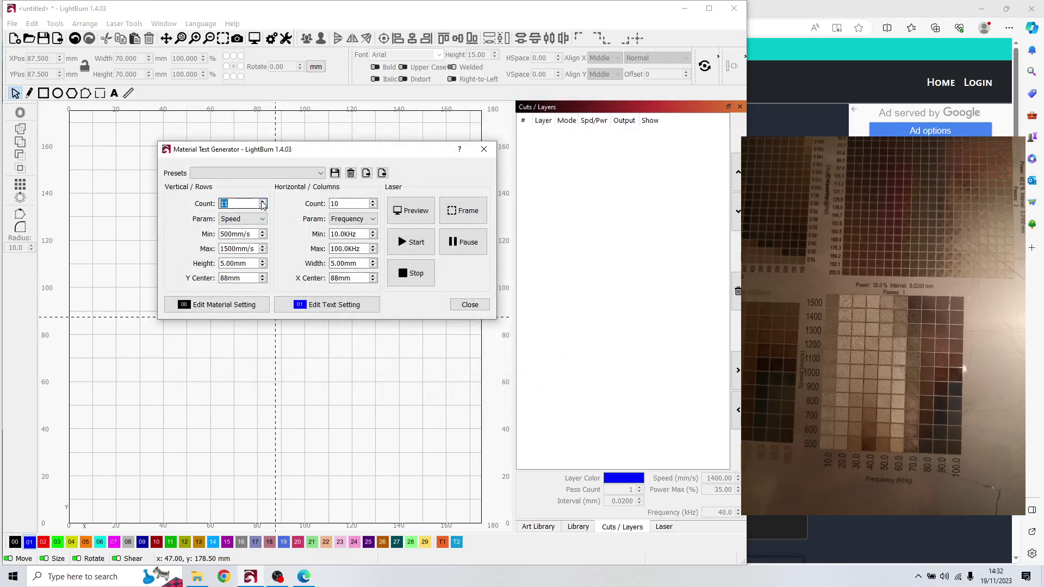
left_click(411, 211)
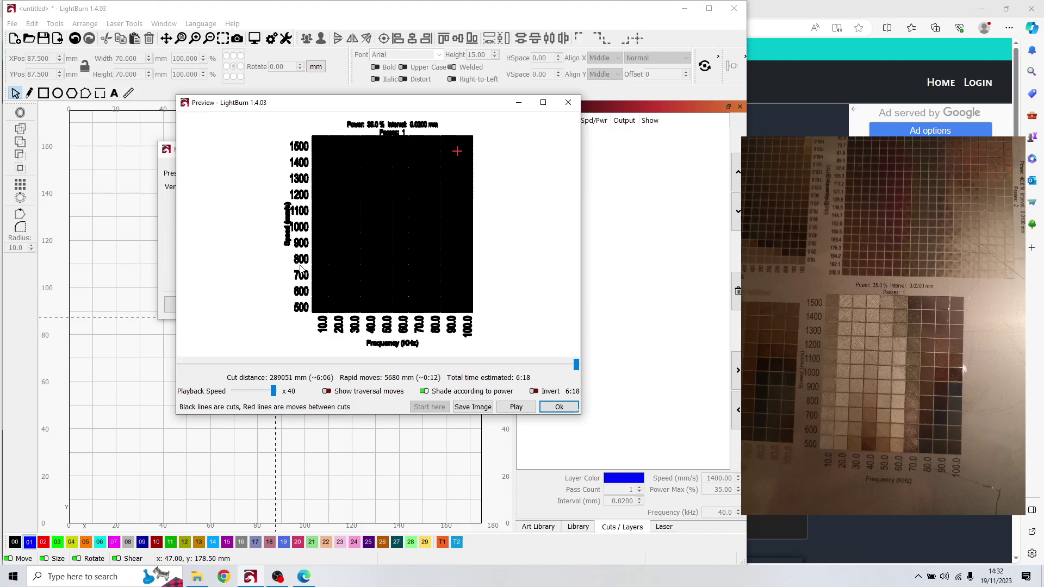
Close the preview and the material test, then draw a square about 58 mm wide near the middle of the workspace.
left_click(558, 406)
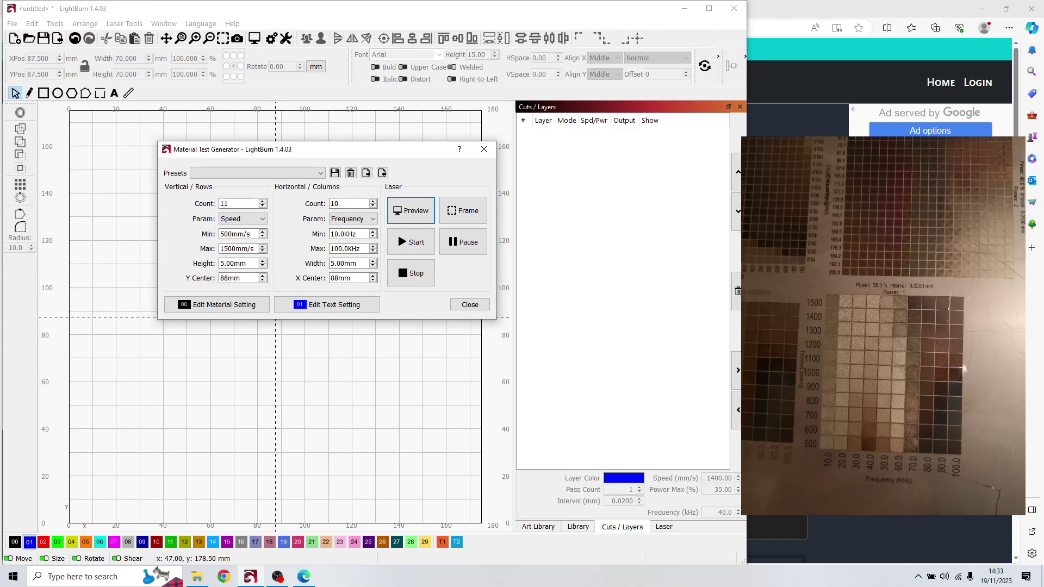
left_click(484, 152)
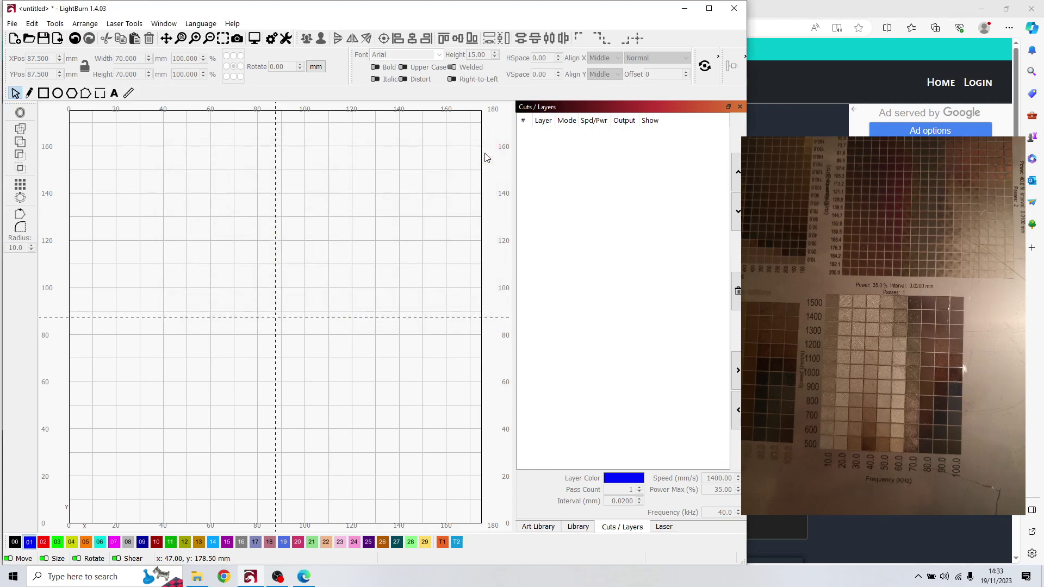
left_click(44, 93)
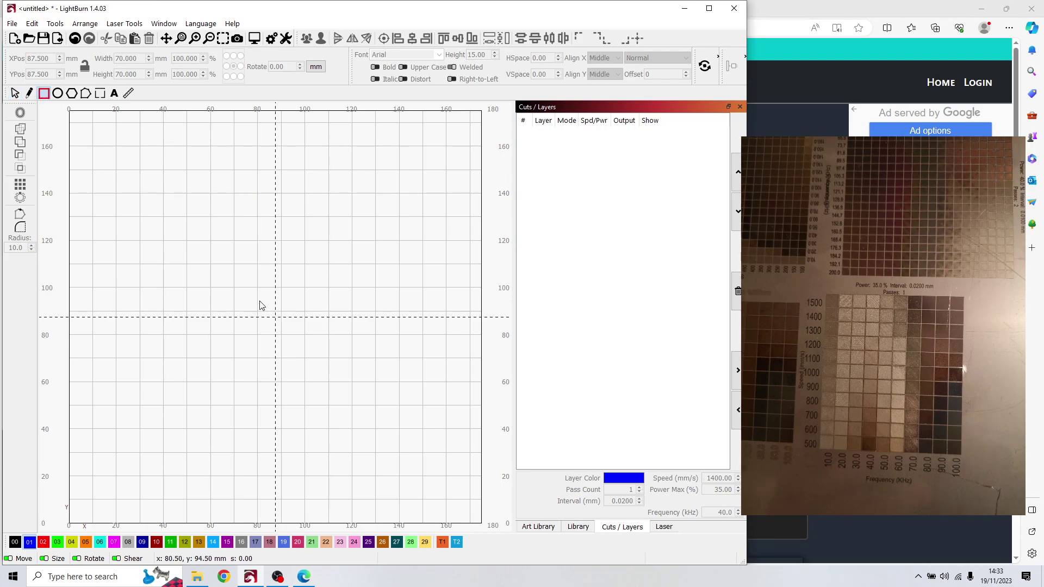
left_click_drag(212, 245, 323, 385)
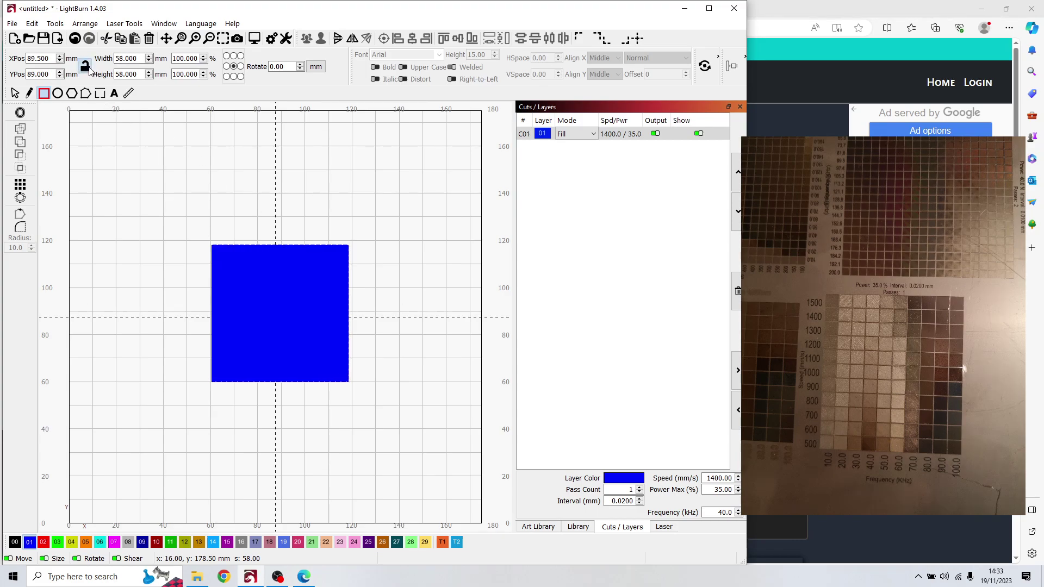
Set the square's width to 70 mm with its proportions locked and move it to the centre of the page.
left_click_drag(136, 58, 103, 62)
type("70")
key("Return")
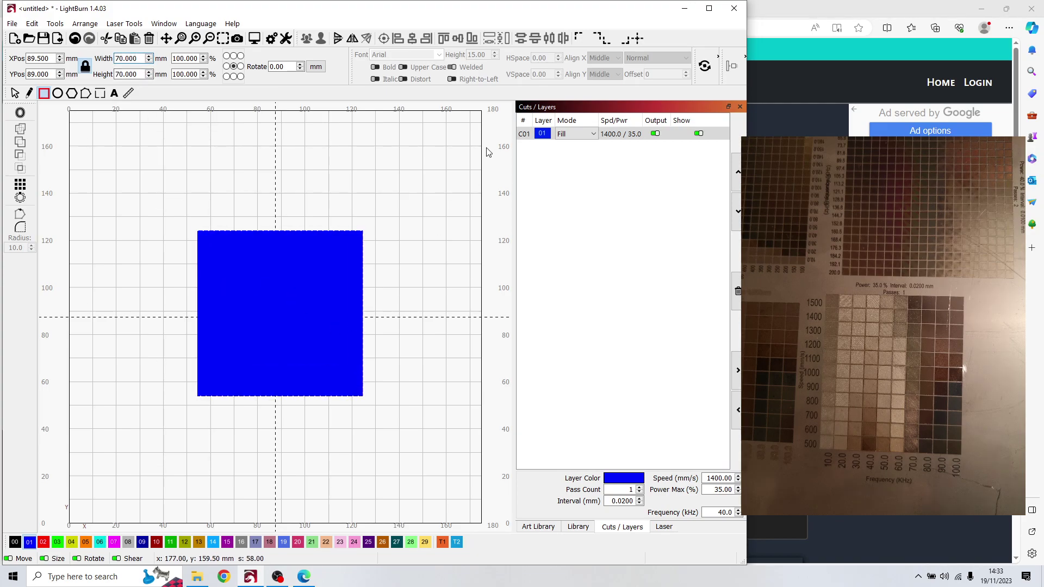
left_click(634, 38)
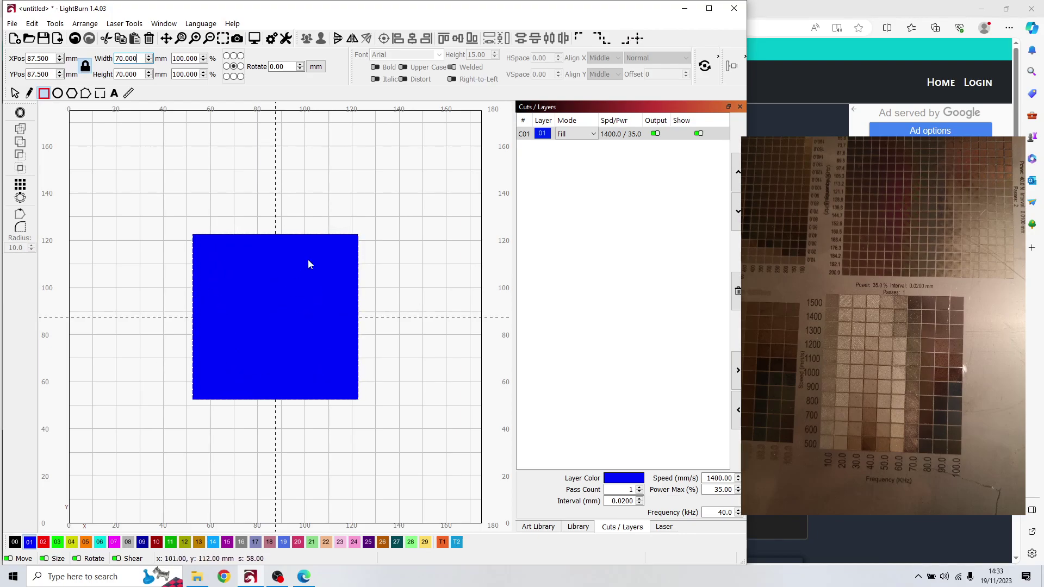
Set the speed of the square's fill layer to 1500 mm/s in its cut settings.
left_click(639, 131)
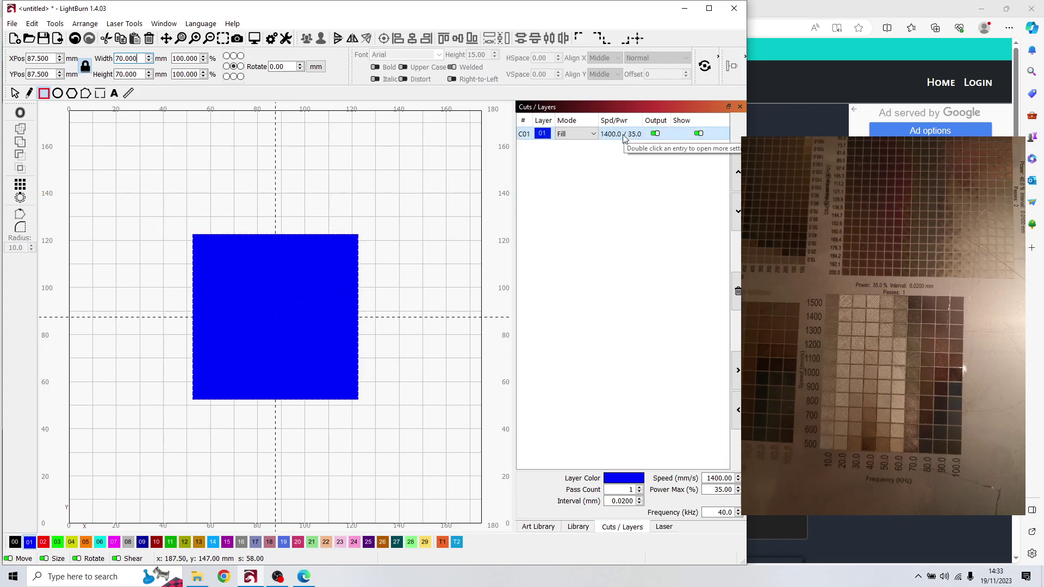
type("6")
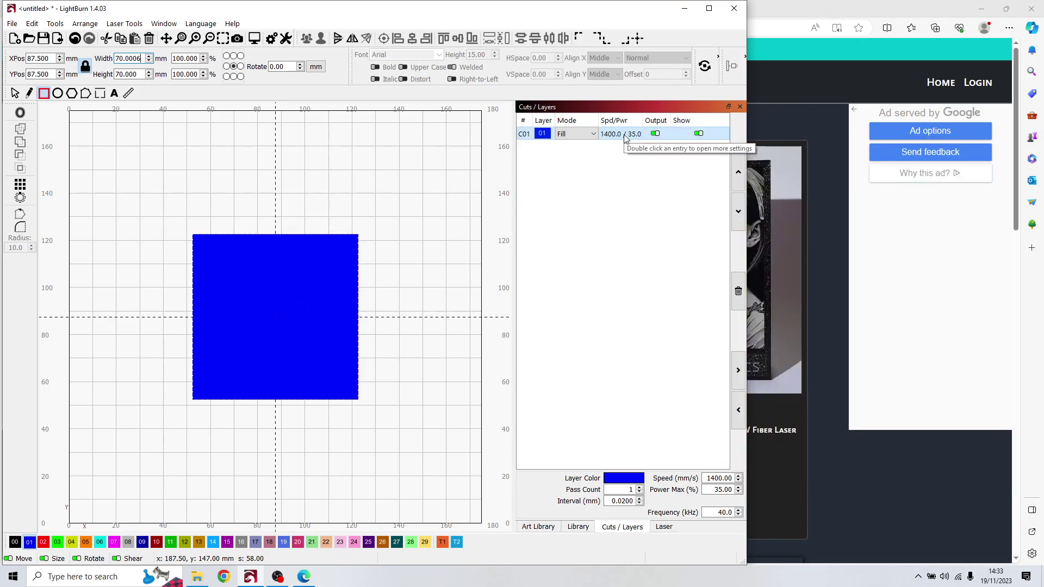
double_click(625, 136)
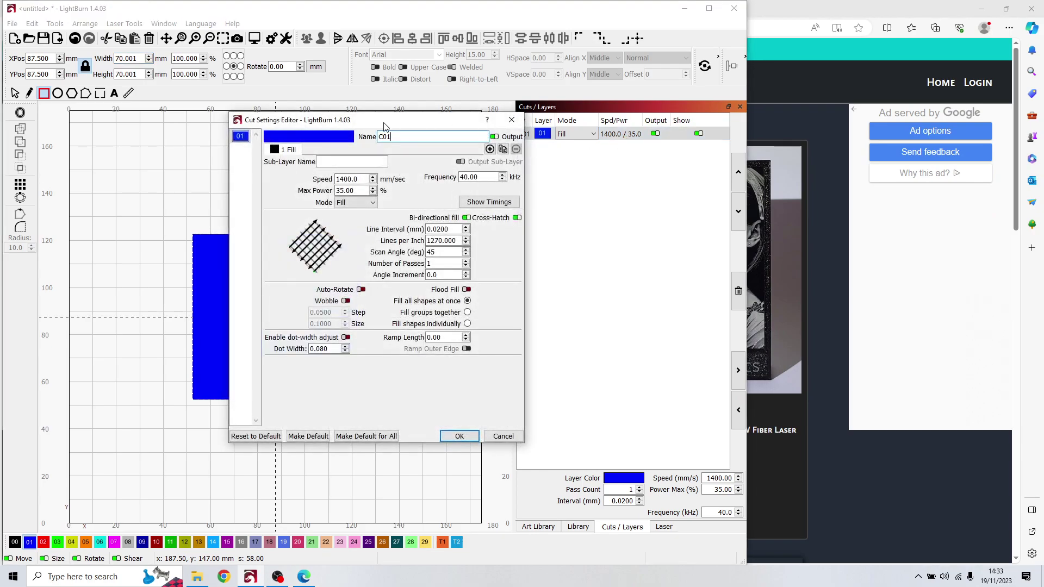
left_click_drag(384, 126, 290, 111)
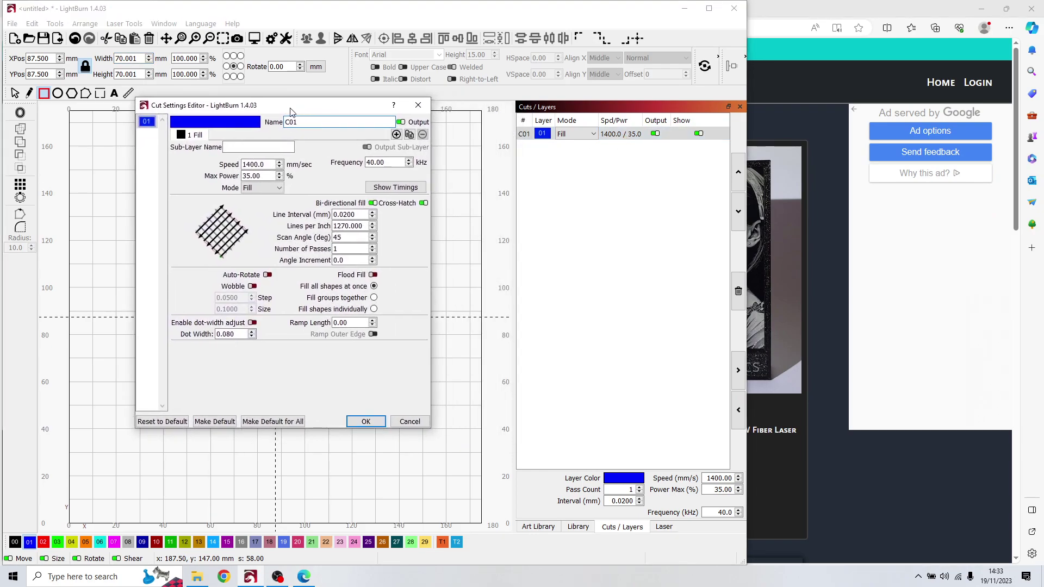
left_click(250, 164)
left_click(259, 179)
left_click(387, 163)
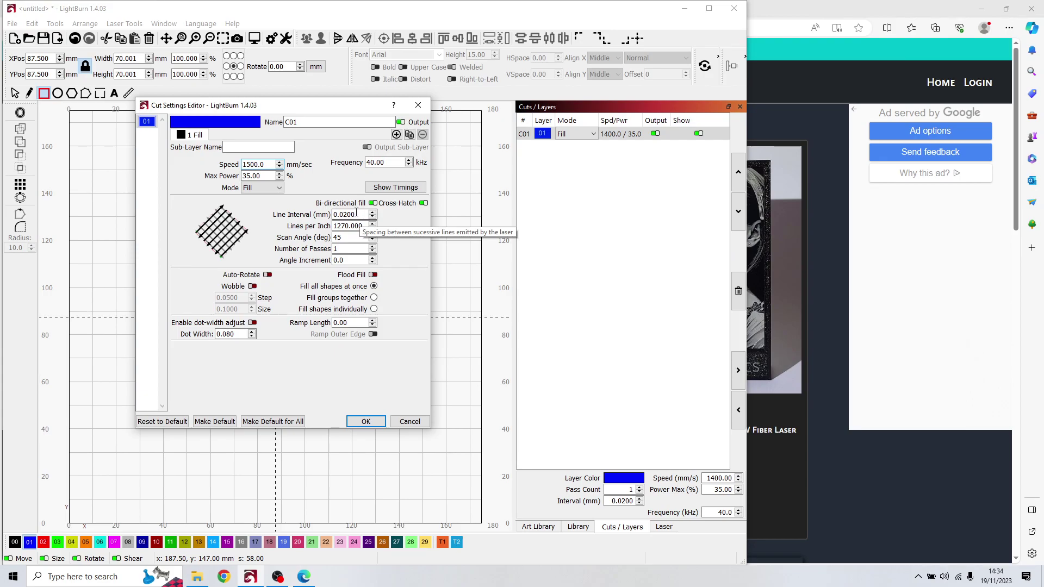
left_click(374, 421)
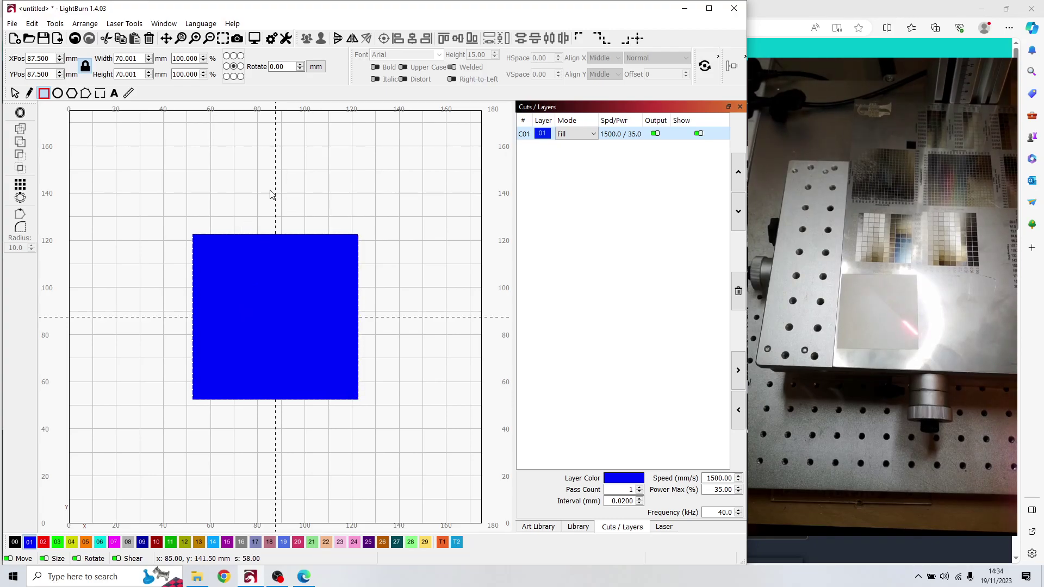
Start a new material test and set its horizontal parameter to Frequency.
left_click(132, 26)
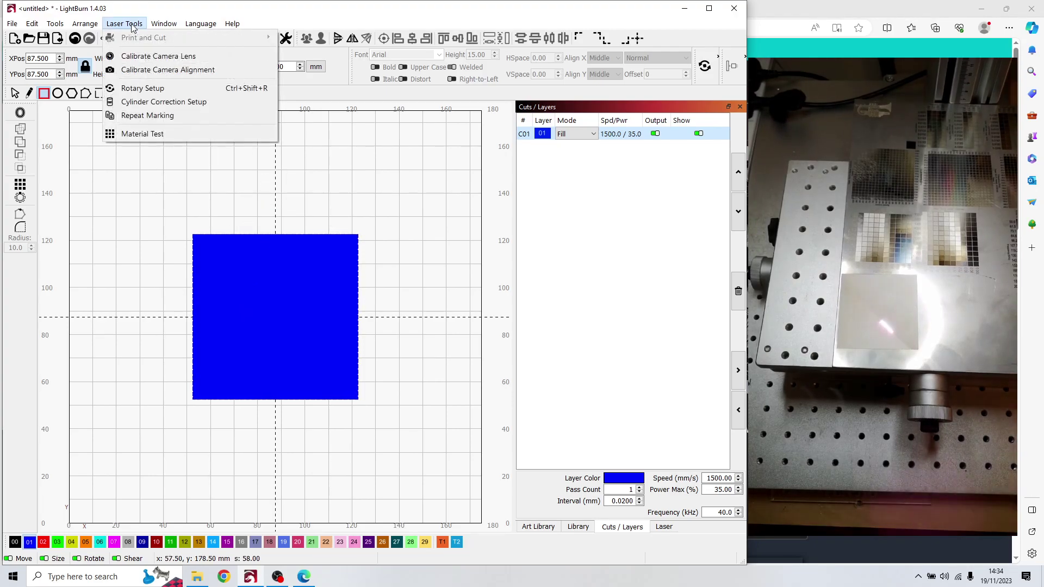
left_click(156, 134)
left_click_drag(368, 203, 304, 175)
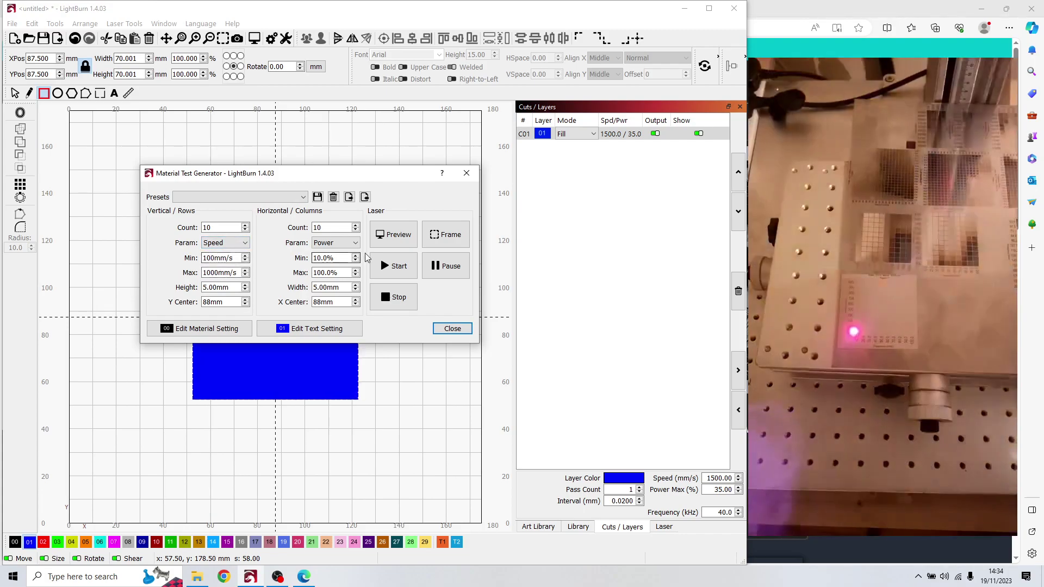
left_click(334, 243)
left_click(329, 288)
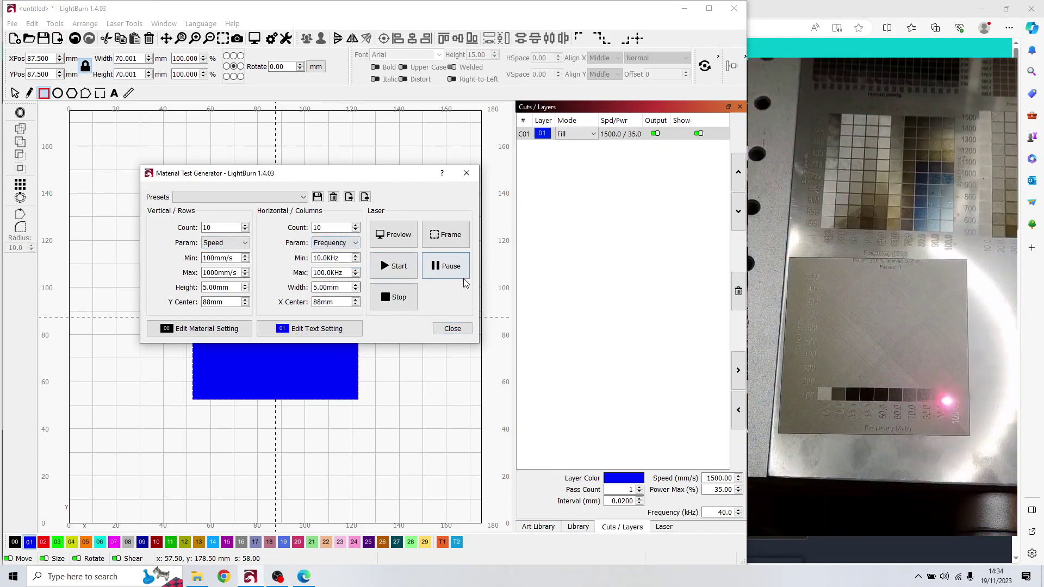
In the test's material settings, set the max power to 25% and the line interval to 0.05 mm.
left_click(215, 260)
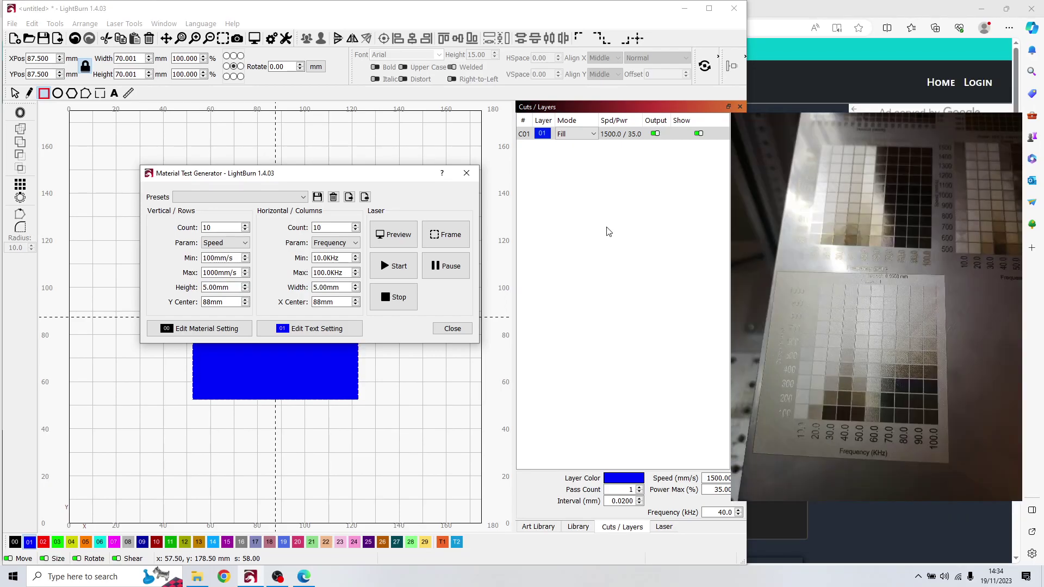
left_click(211, 329)
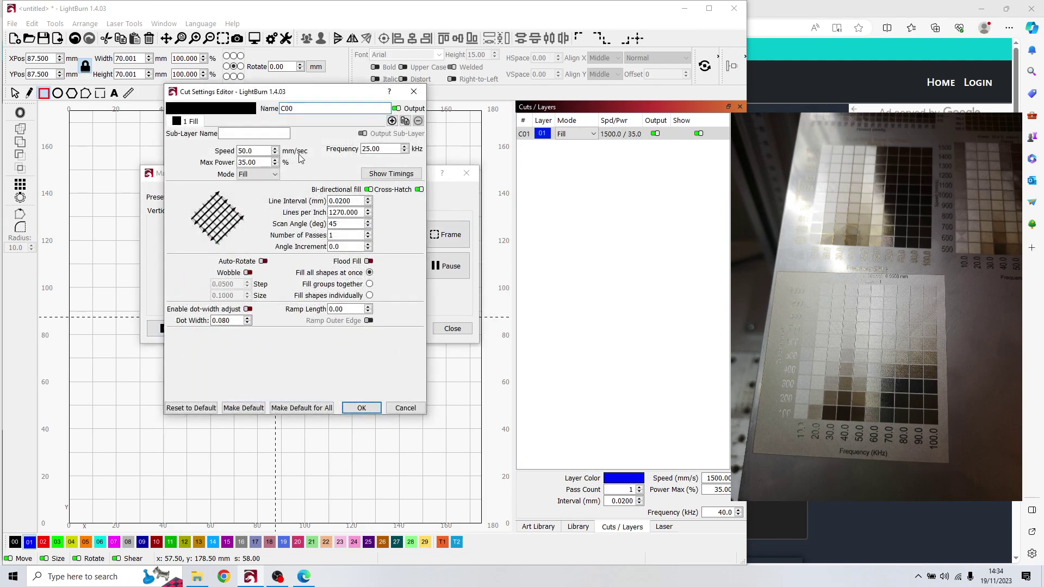
left_click_drag(266, 163, 239, 163)
type("25")
double_click(359, 201)
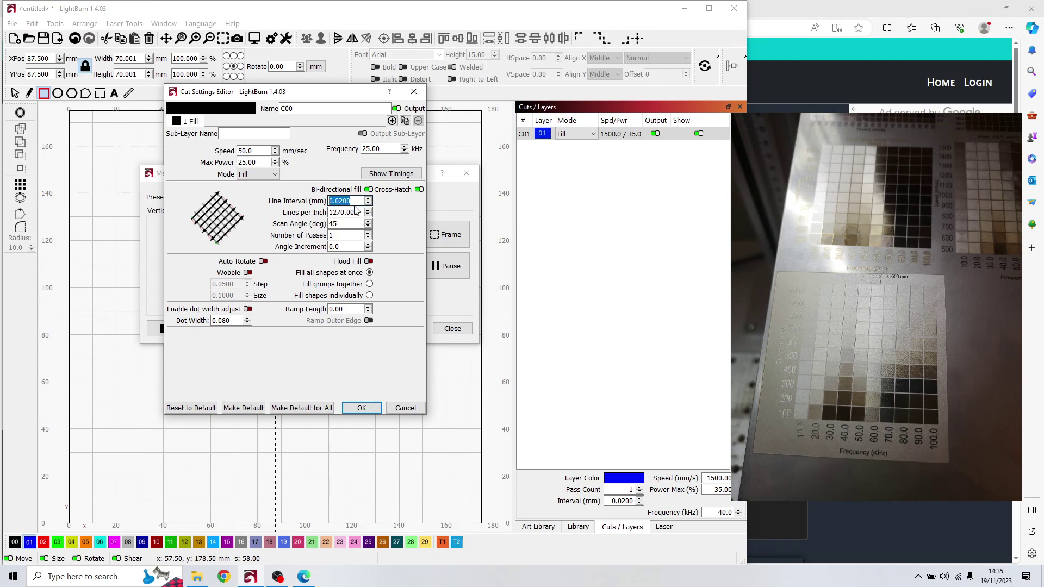
type("0")
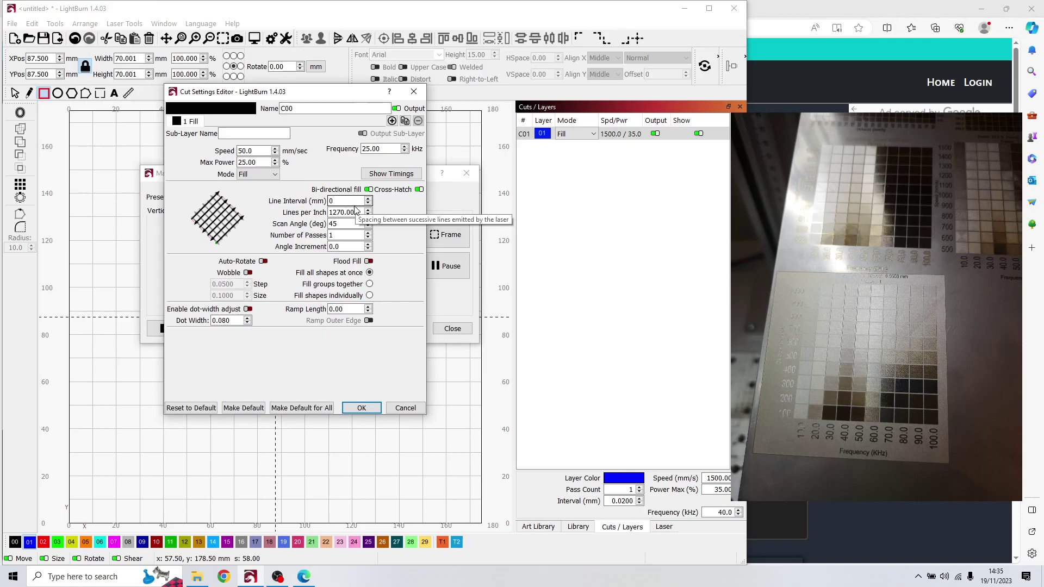
type(".0500")
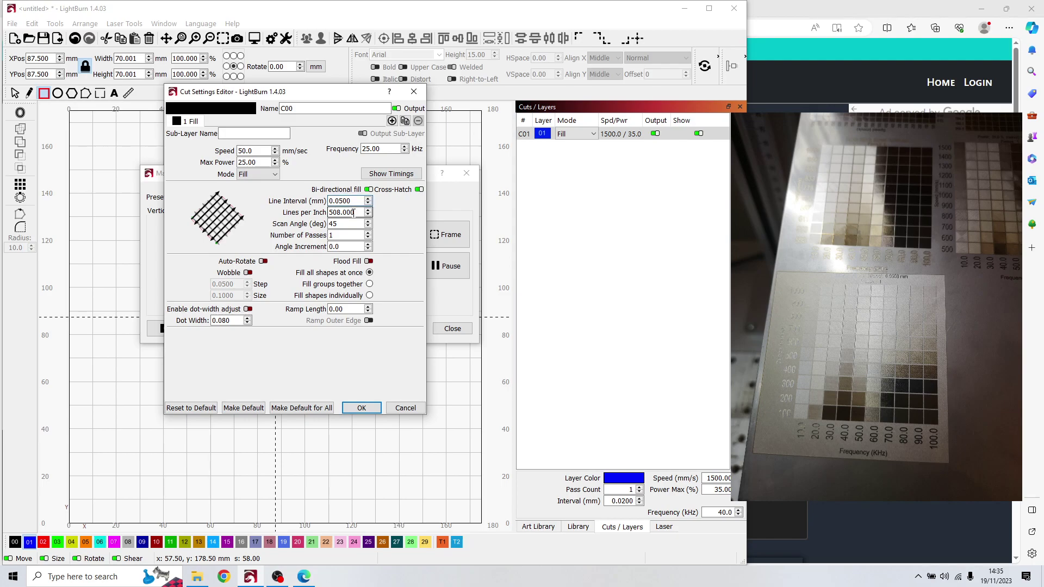
Compare the setting for 1270 lines per inch, then restore the 0.05 mm line interval and apply the material settings.
left_click_drag(332, 98, 472, 94)
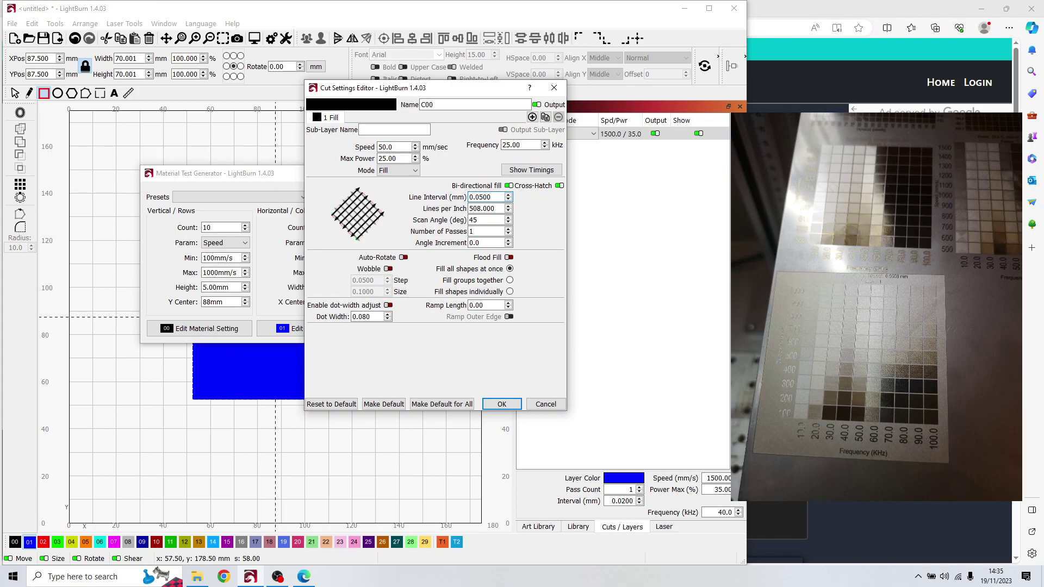
left_click(482, 211)
left_click_drag(380, 88, 282, 75)
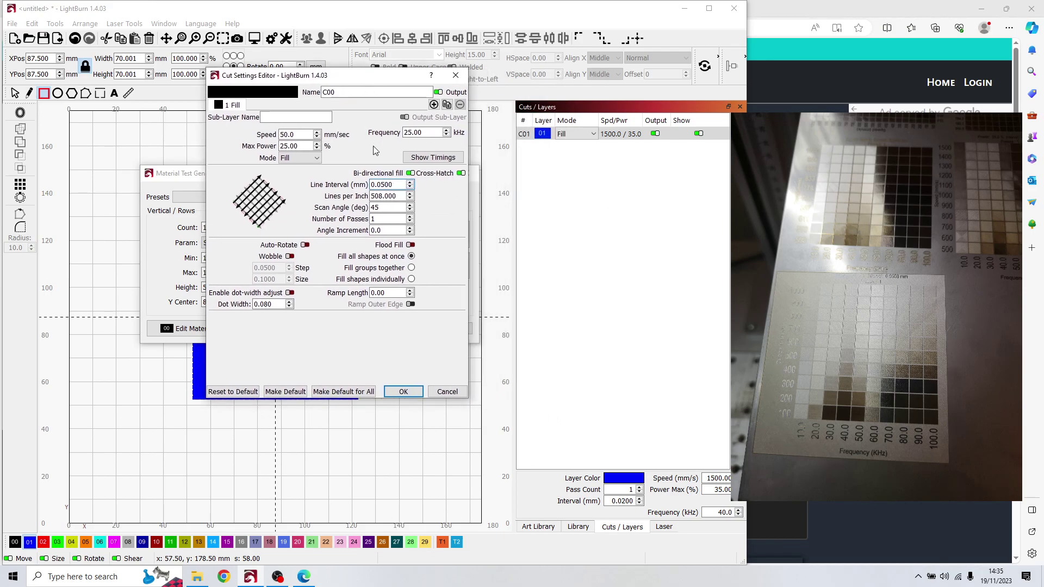
left_click(398, 199)
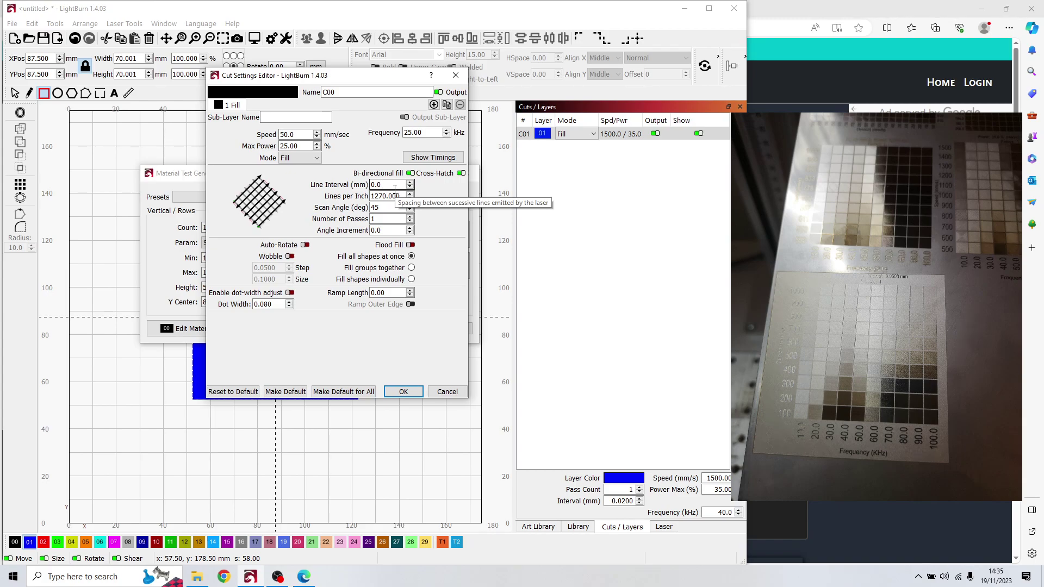
left_click(403, 391)
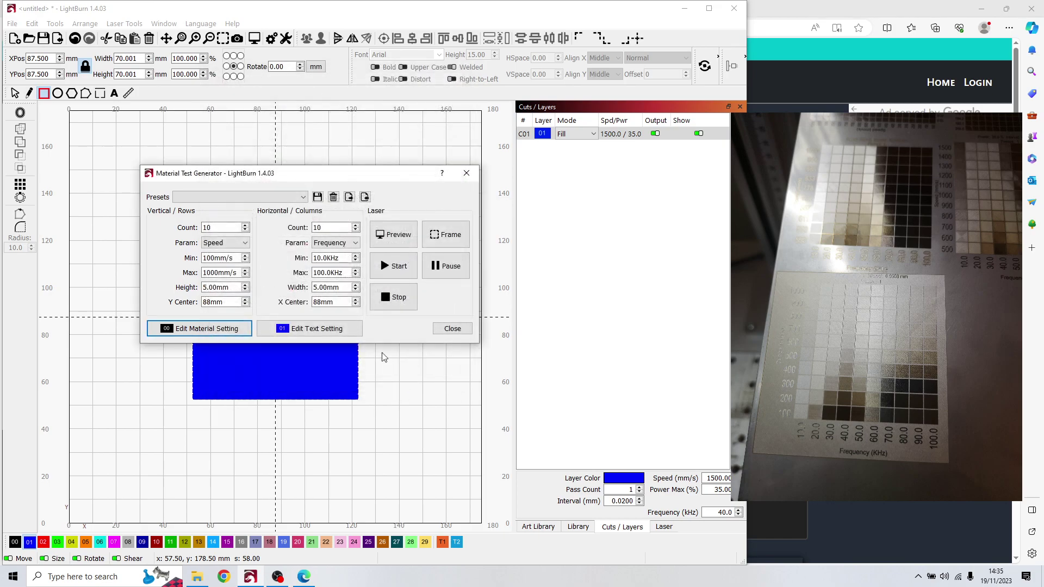
Preview the material test and examine the power and interval in its header and the speed and frequency labels along the grid.
left_click(381, 244)
scroll(319, 198, "up", 2)
scroll(335, 305, "down", 2)
scroll(375, 185, "up", 2)
scroll(375, 185, "up", 2)
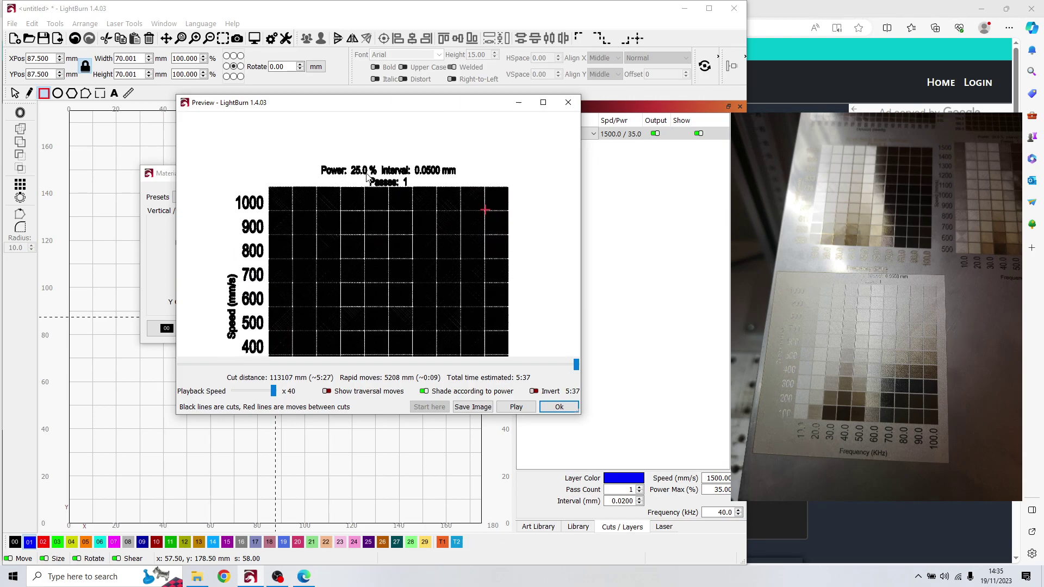
left_click_drag(435, 277, 422, 145)
scroll(421, 163, "down", 2)
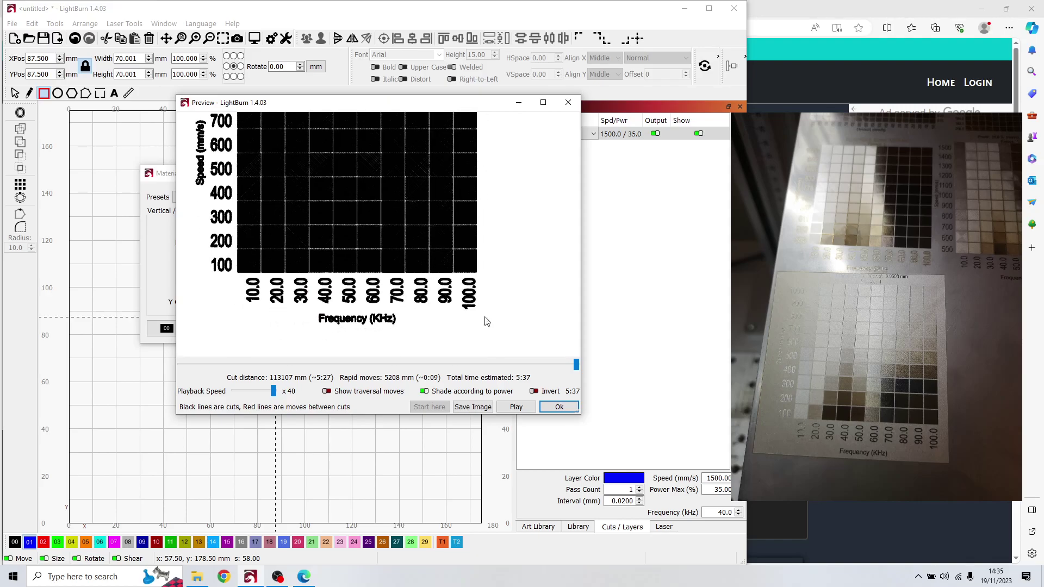
left_click(556, 408)
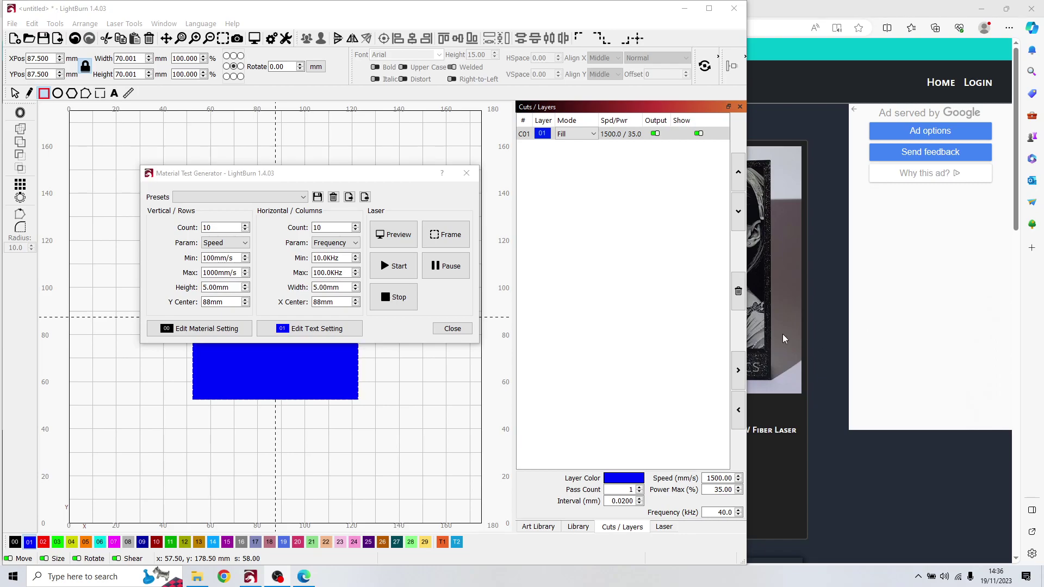
Close the material test and delete all shapes from the workspace.
left_click(465, 173)
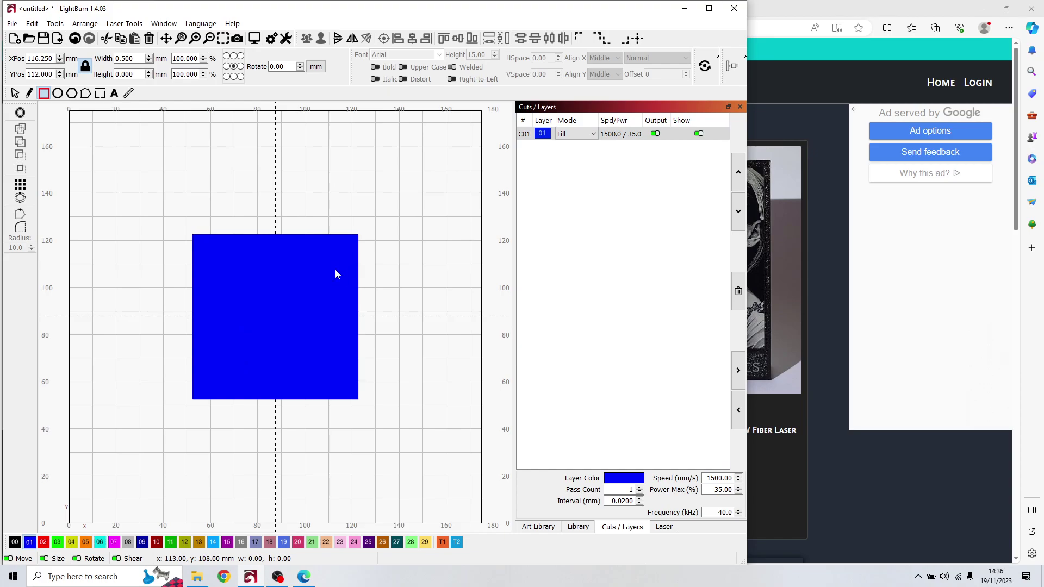
left_click(15, 93)
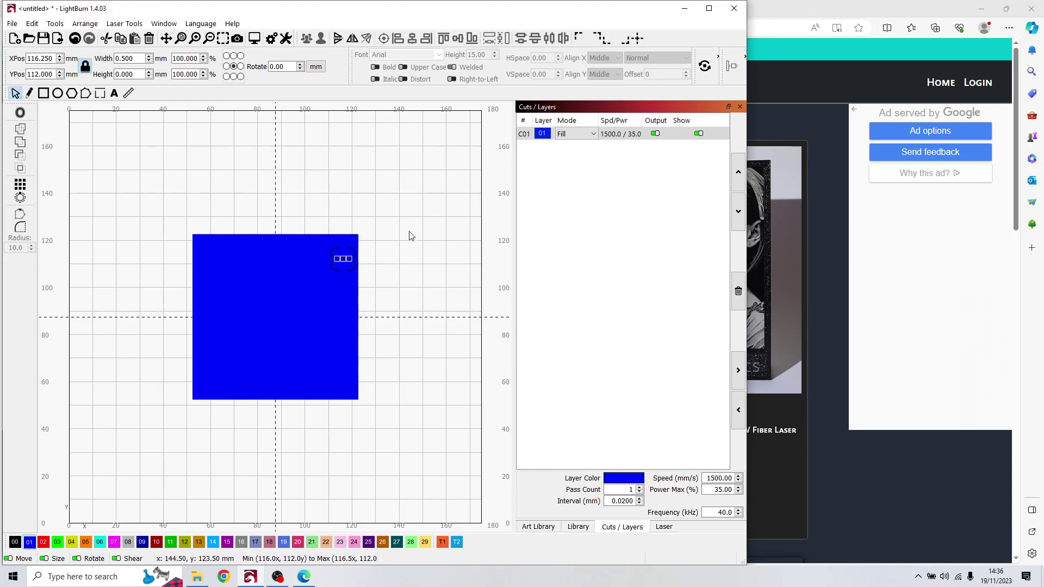
left_click_drag(370, 224, 251, 316)
key("Delete")
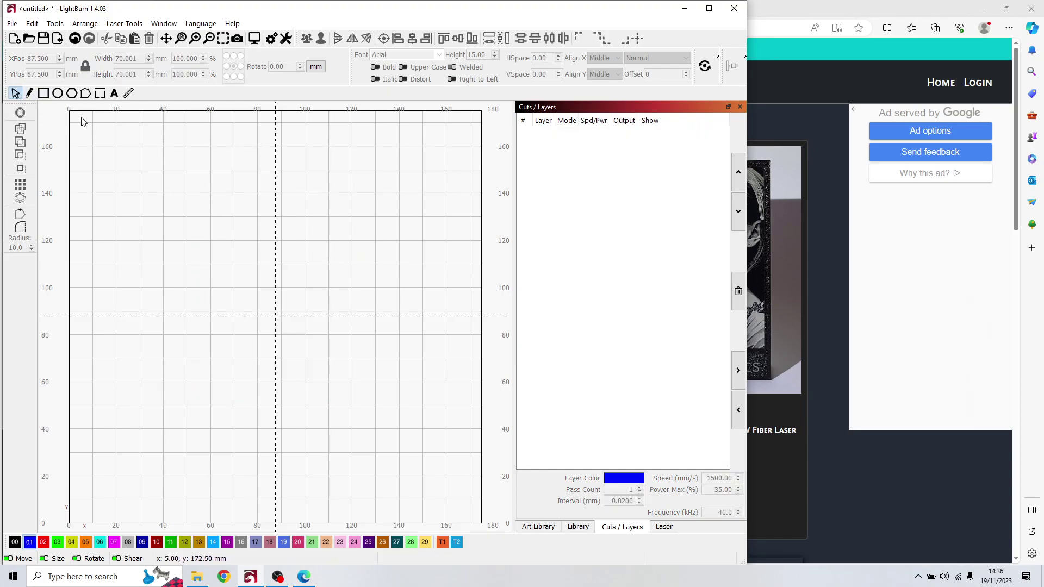
Import the black-and-white portrait with butterflies from the Desktop folder, using the dpi508 file whose name ends in "original".
left_click(15, 27)
left_click(48, 96)
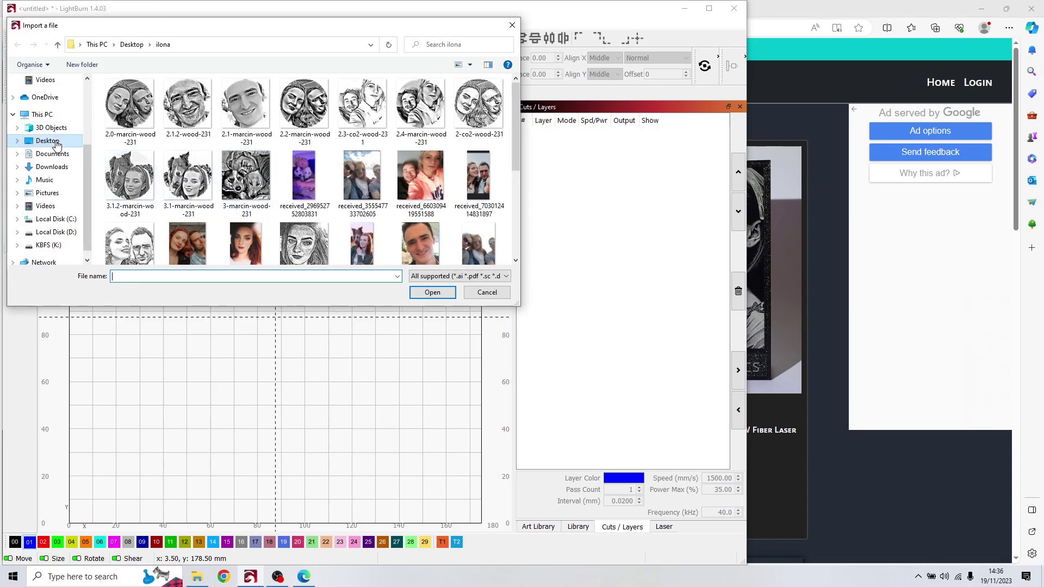
left_click(49, 141)
scroll(192, 168, "down", 10)
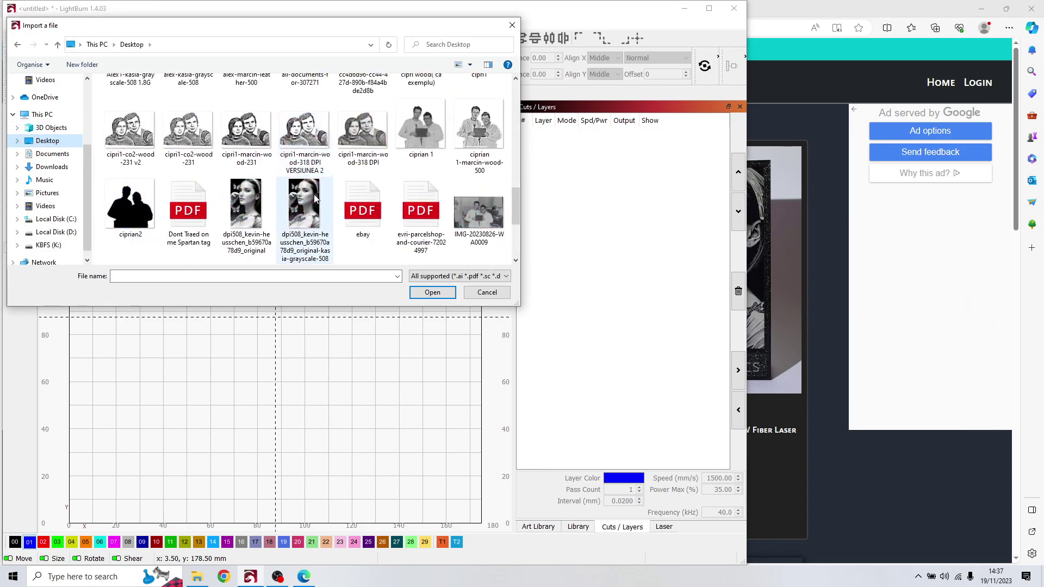
left_click(246, 213)
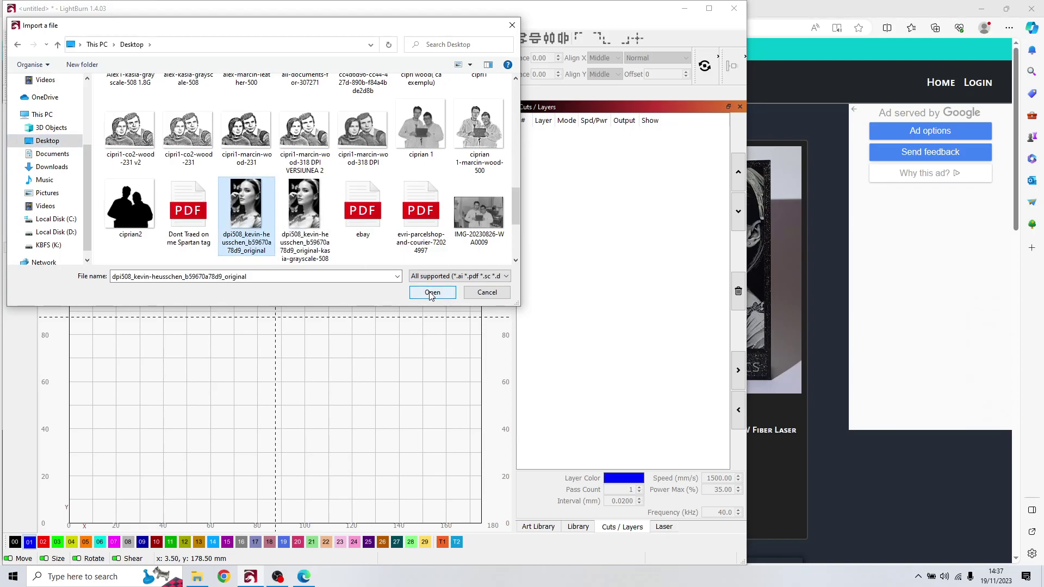
left_click(431, 294)
Set the imported portrait's height to 70 mm with its proportions locked and shift it slightly from the page centre.
scroll(326, 226, "down", 5)
scroll(323, 233, "down", 3)
left_click_drag(387, 137, 329, 216)
left_click(328, 221)
scroll(328, 221, "up", 2)
scroll(328, 222, "up", 5)
left_click_drag(412, 169, 394, 193)
triple_click(138, 74)
type("70")
key("Return")
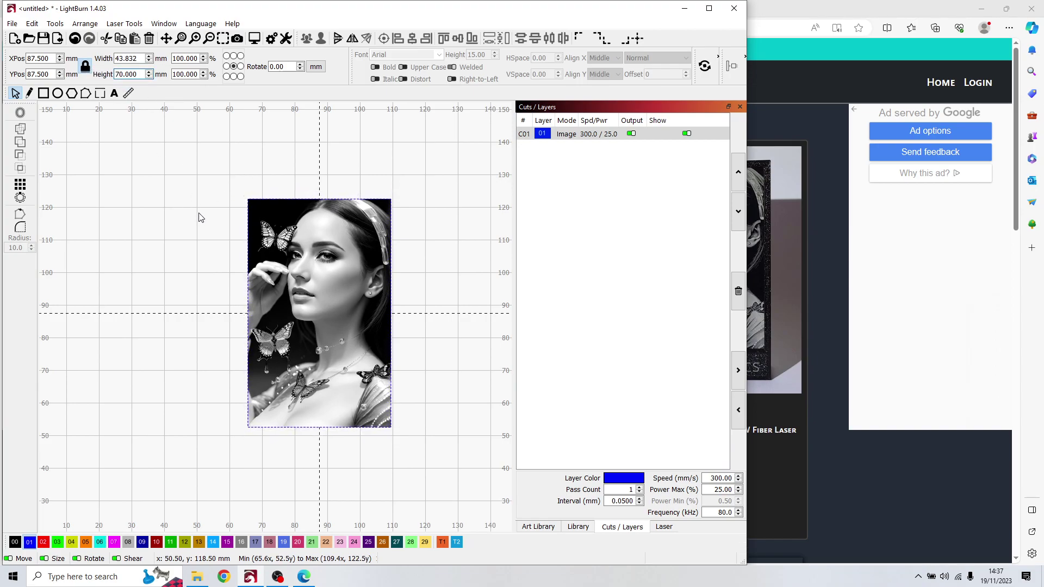
left_click(201, 217)
left_click_drag(347, 270, 349, 269)
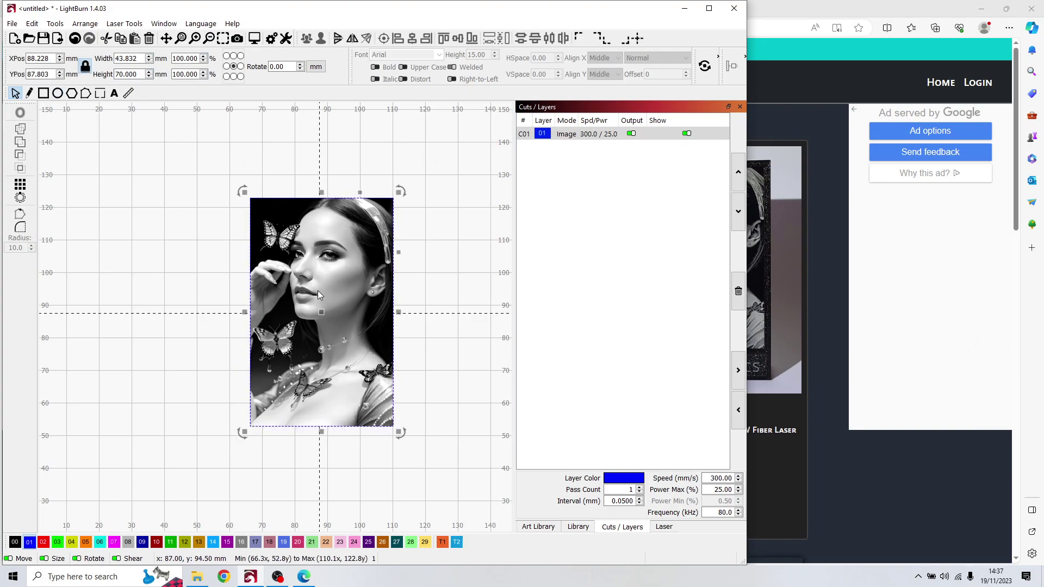
Snap the portrait to the grid, trace it with a rectangle about 44 by 69.5 mm and move the rectangle beside it.
left_click_drag(323, 316, 313, 318)
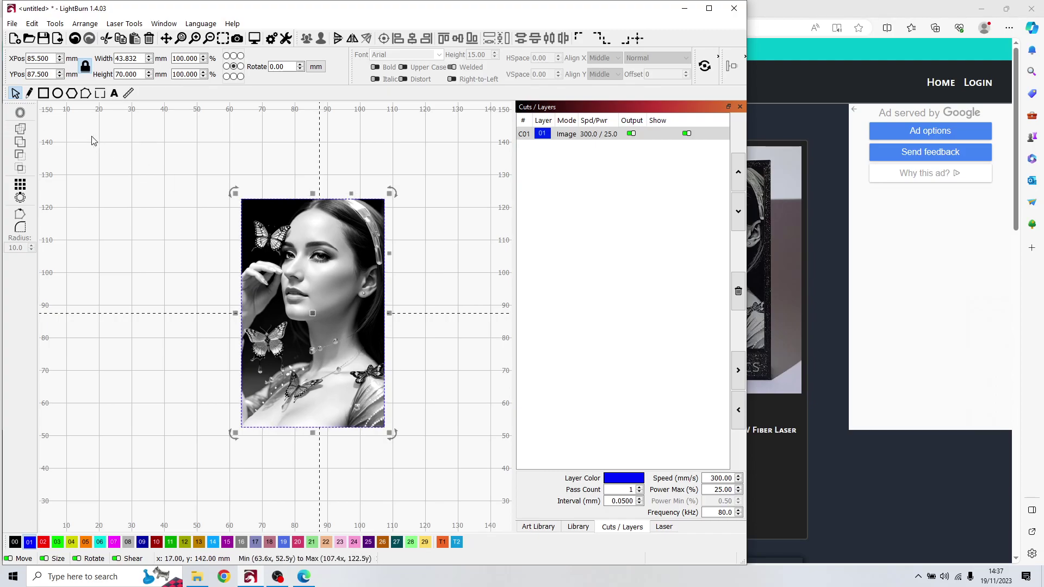
key("ctrl+r")
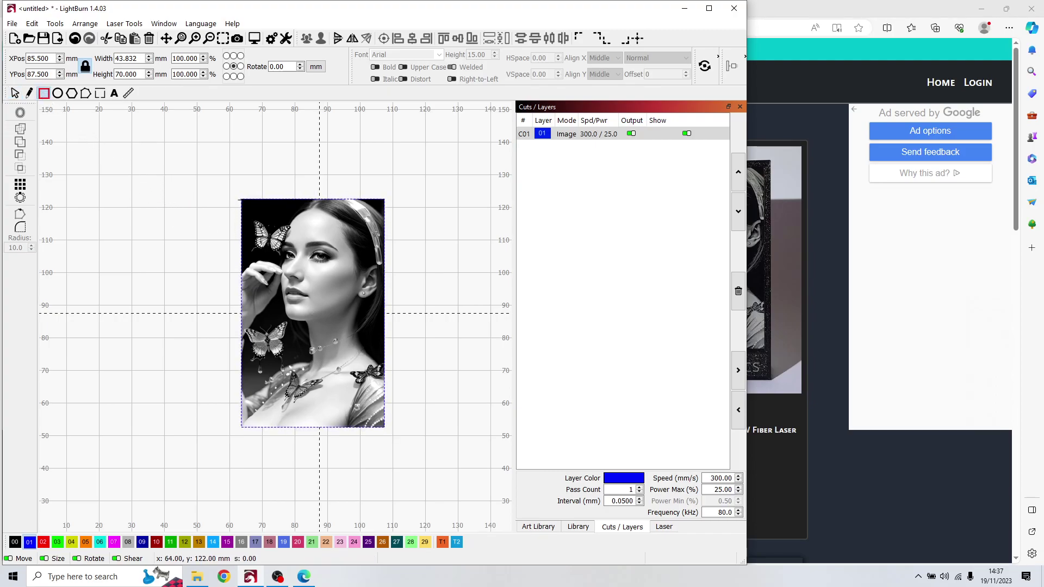
left_click_drag(241, 199, 385, 426)
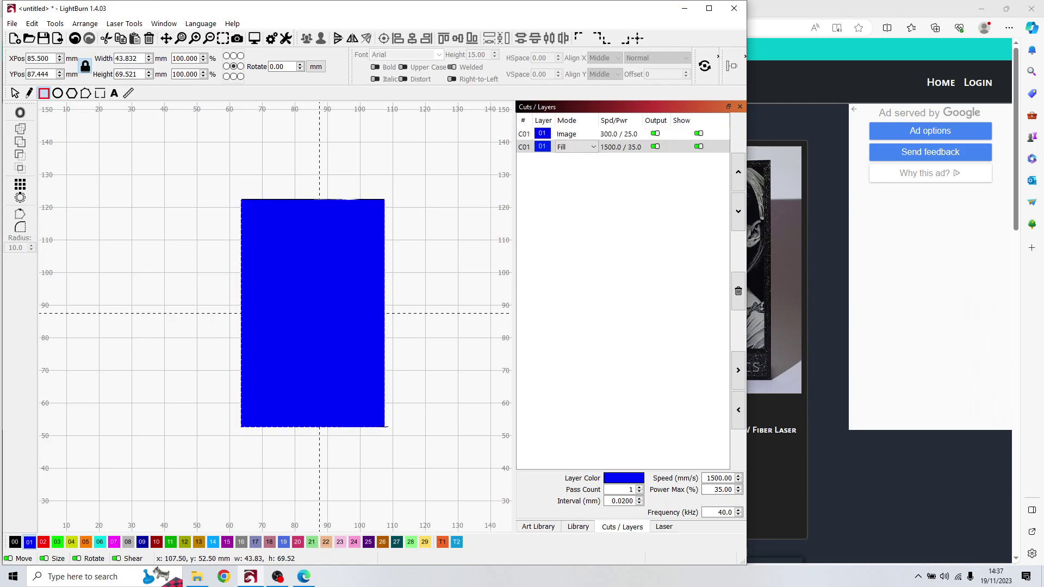
left_click(15, 94)
left_click_drag(316, 313, 153, 266)
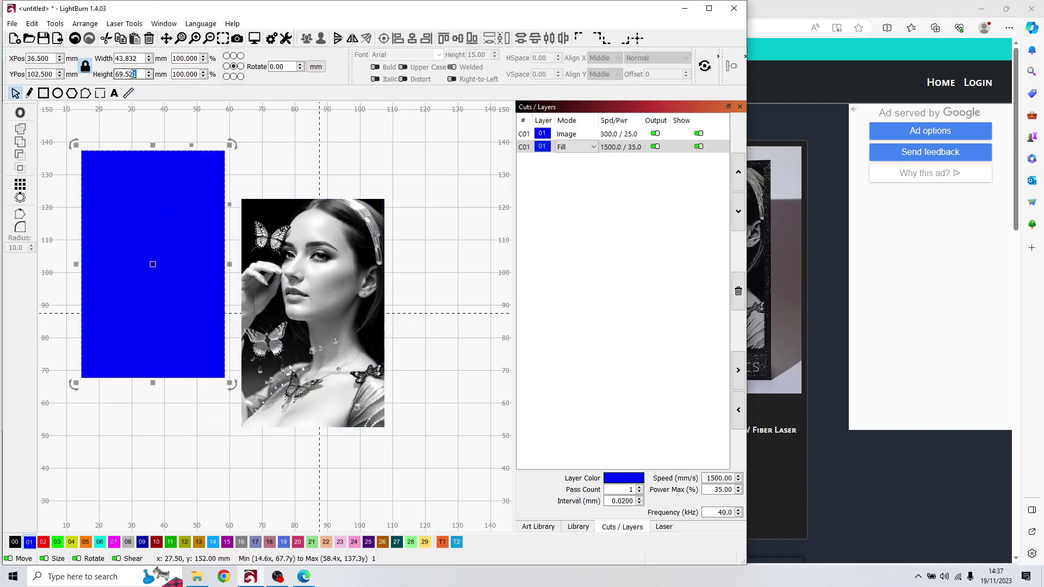
Match the rectangle to the portrait's size by setting its height to 70 mm and, with proportions unlocked, its width to 43.832 mm.
left_click(110, 75)
type("70")
key("Return")
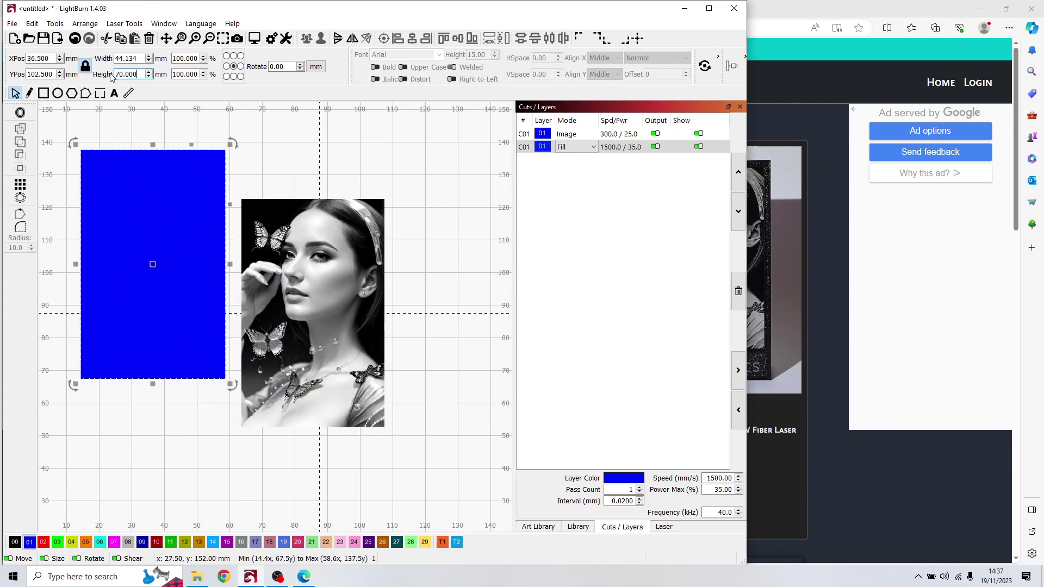
left_click(293, 246)
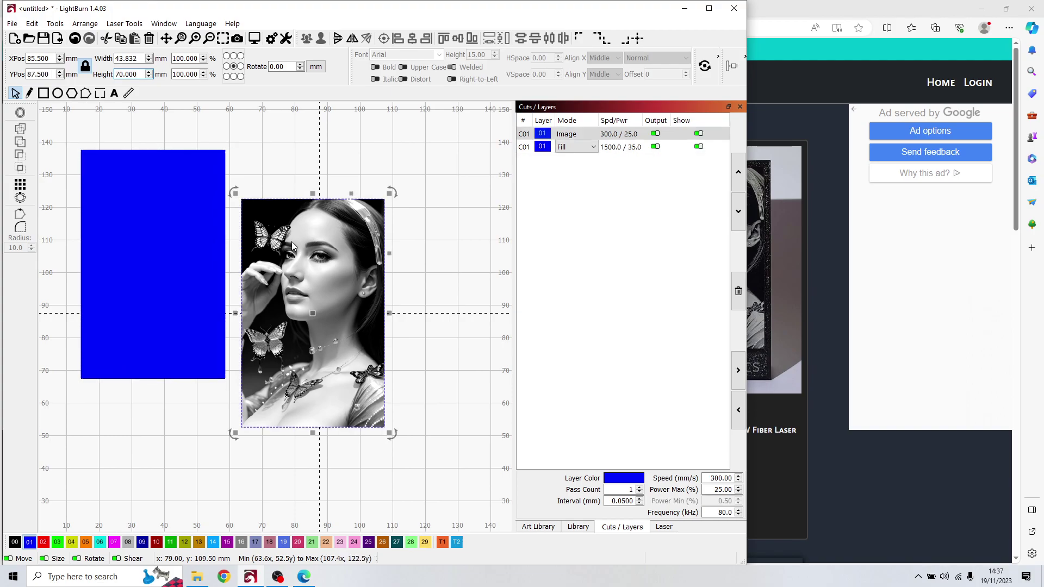
left_click(179, 206)
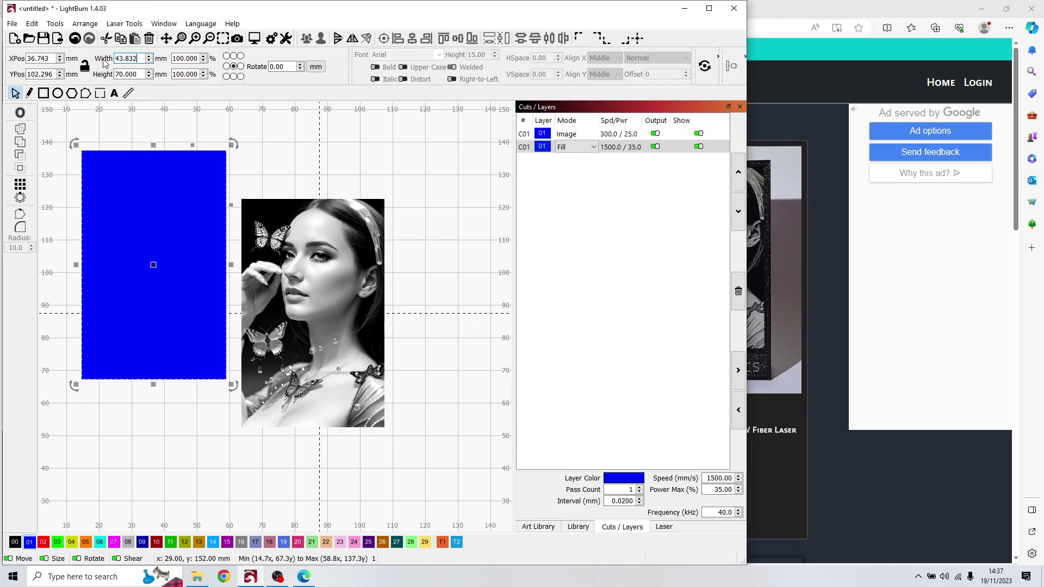
key("Return")
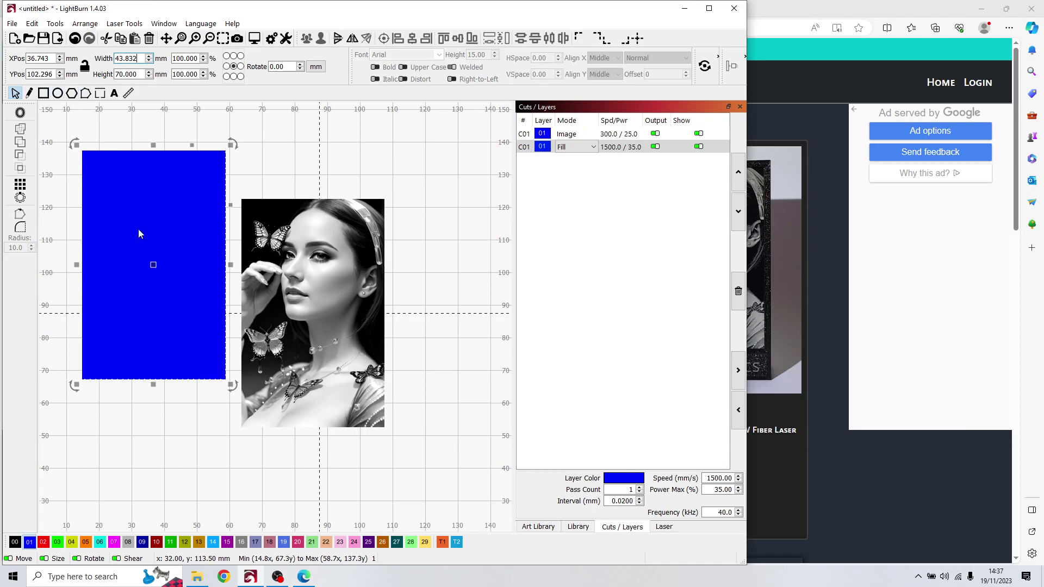
Place the rectangle over the portrait and centre both objects on the page.
left_click(637, 38)
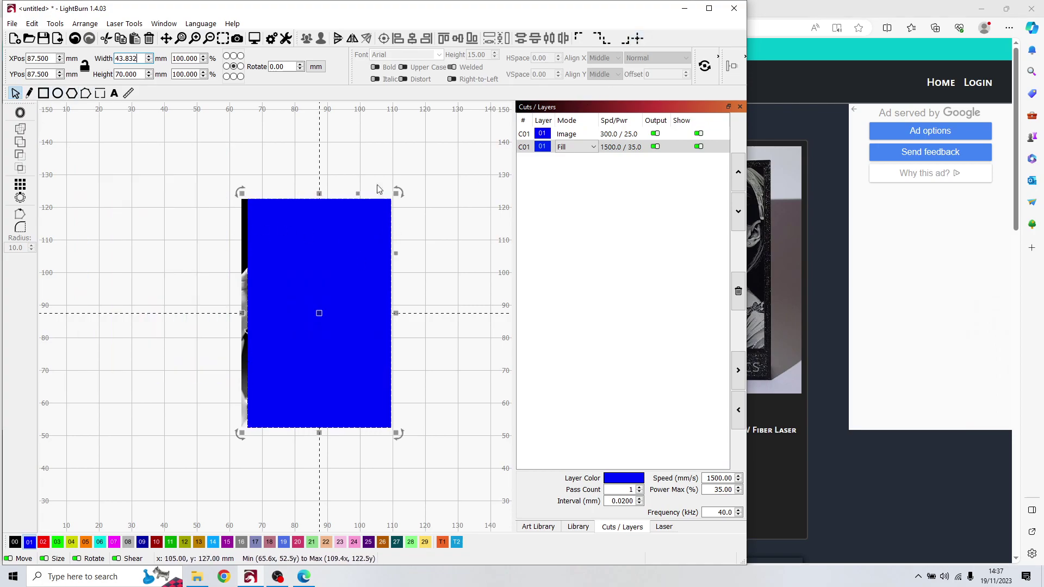
key("Right")
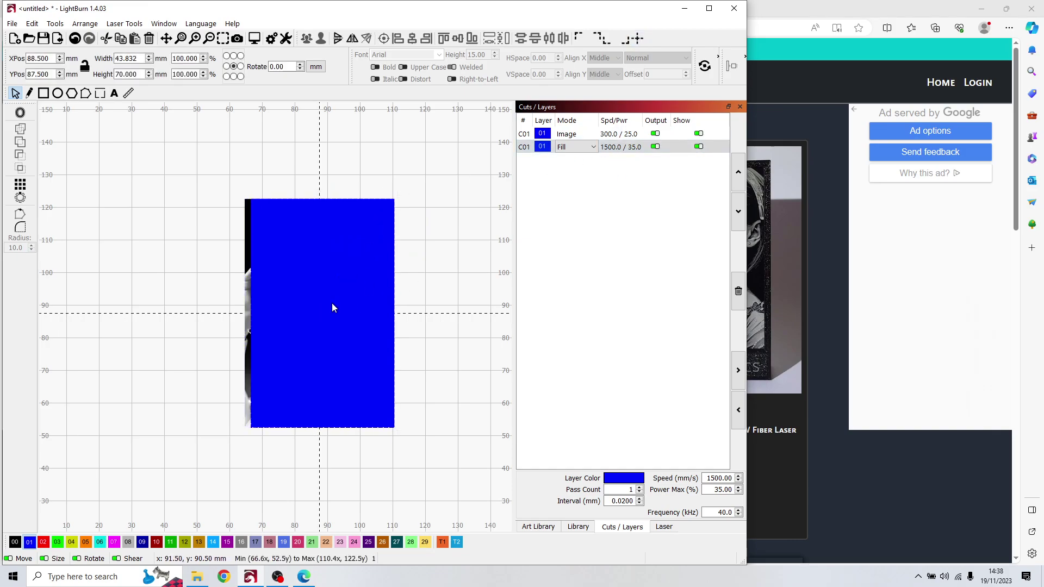
left_click_drag(328, 306, 320, 306)
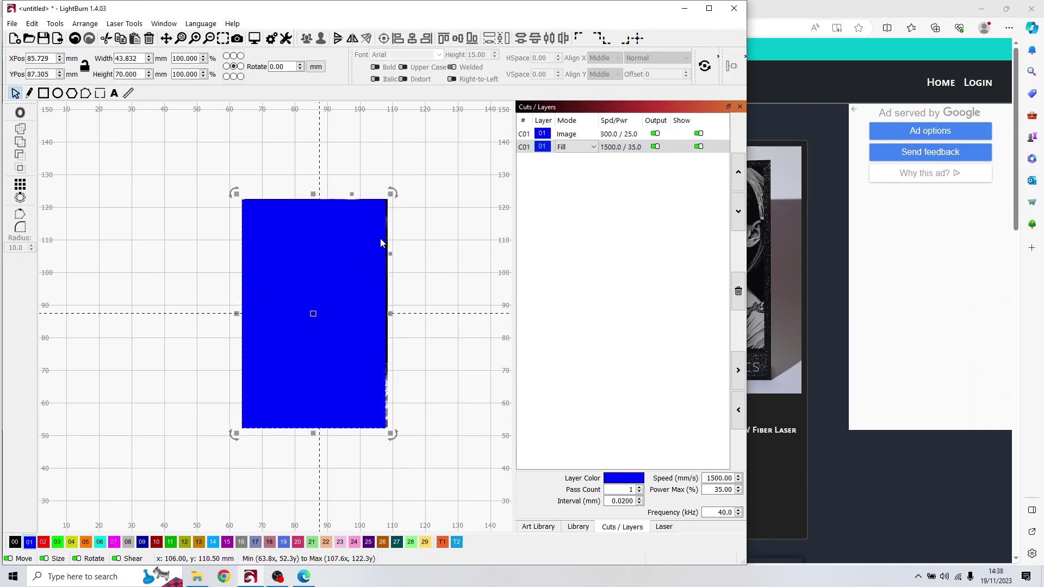
left_click_drag(417, 178, 366, 251)
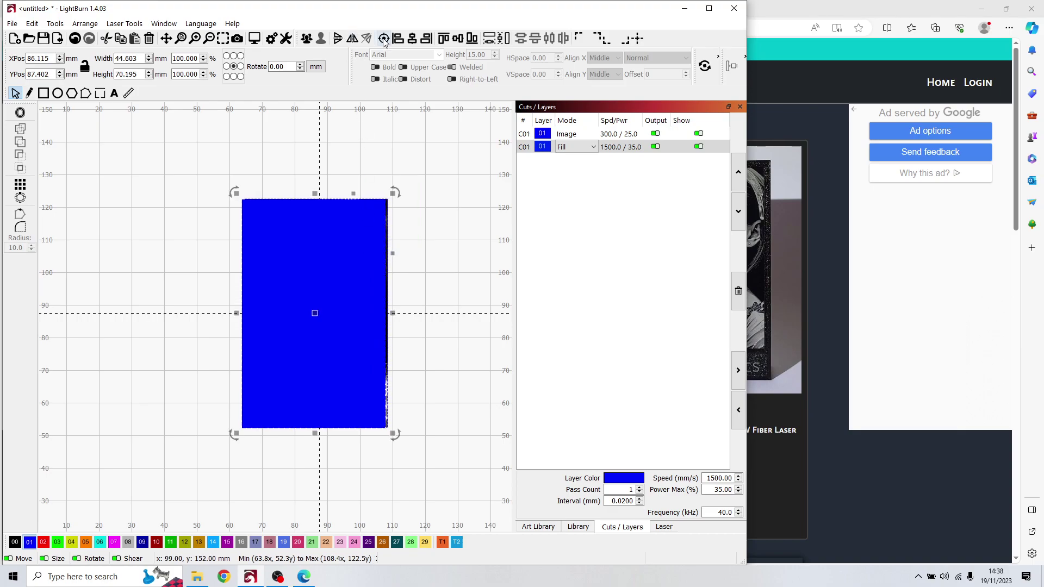
left_click(640, 42)
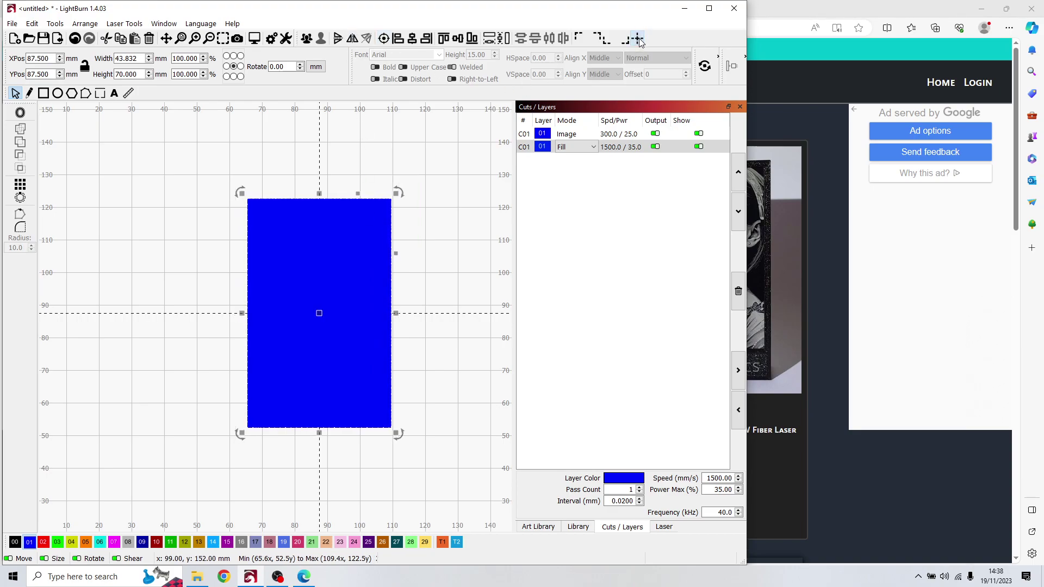
left_click(444, 185)
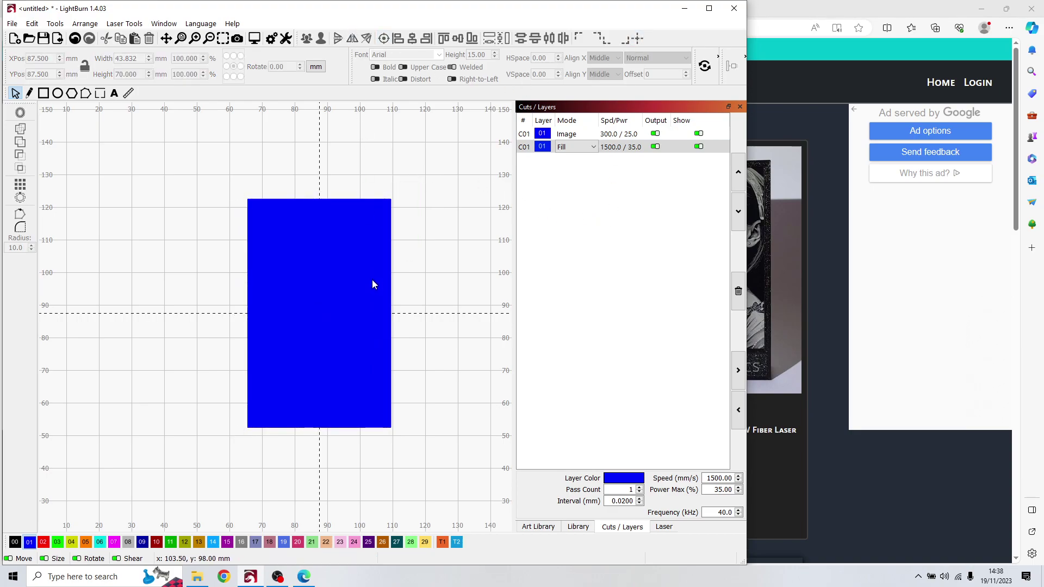
Order the Fill layer ahead of the Image layer and review the fill's cut settings.
left_click(738, 172)
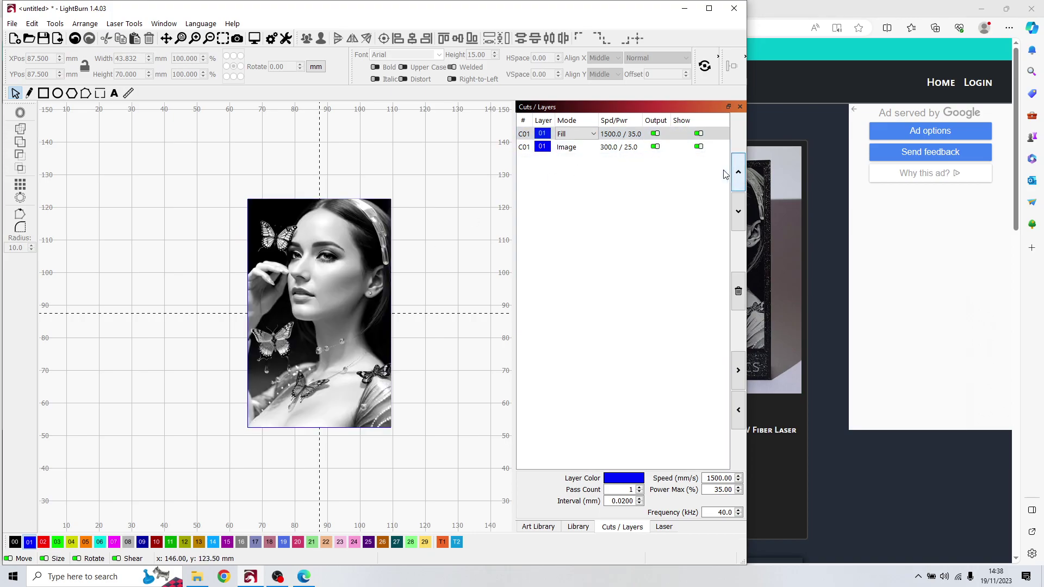
double_click(615, 140)
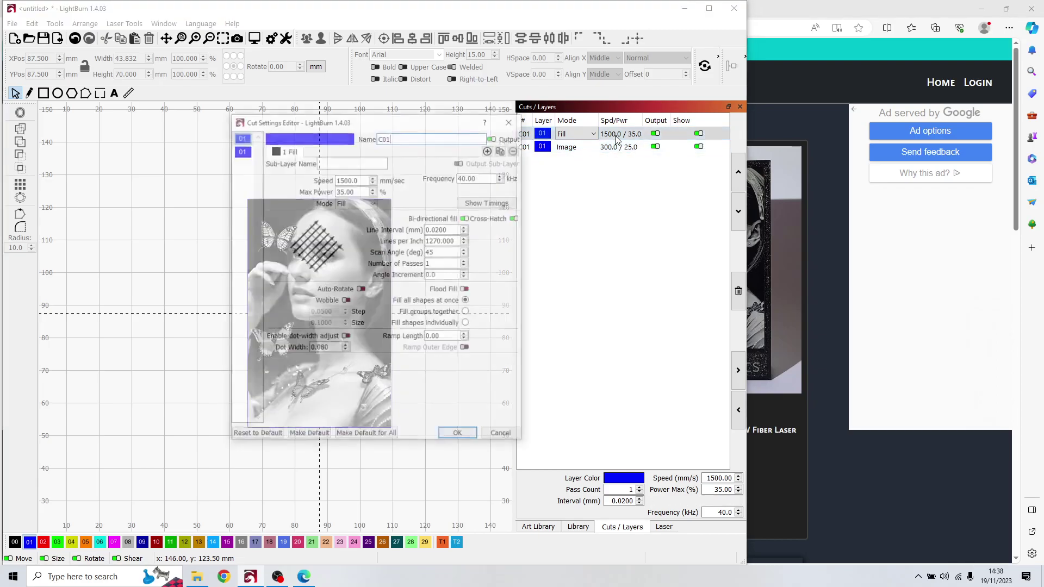
left_click_drag(425, 128, 307, 100)
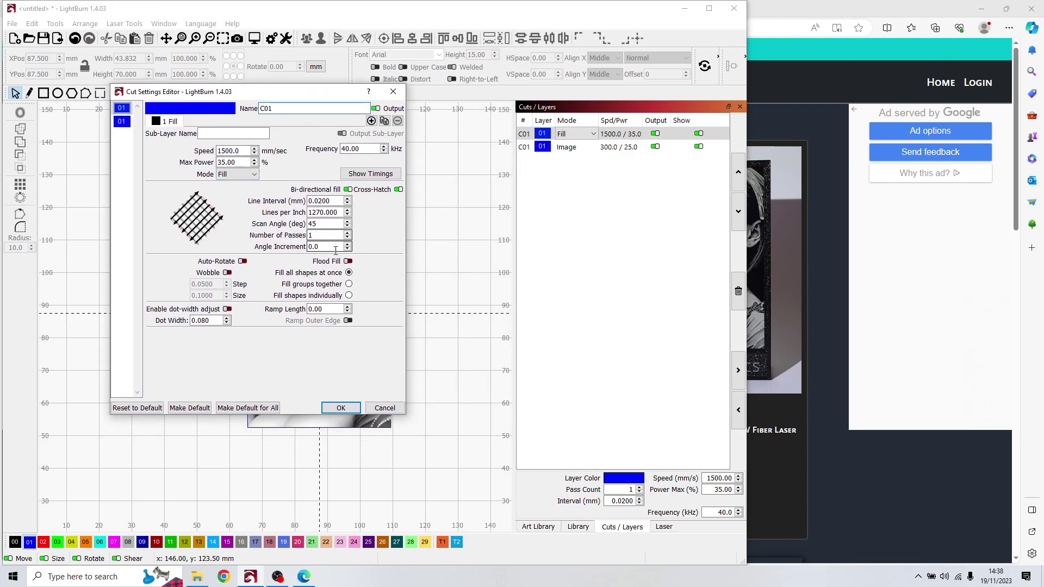
left_click(342, 407)
Open the Image layer's cut settings and enter a frequency of 80 kHz.
double_click(614, 148)
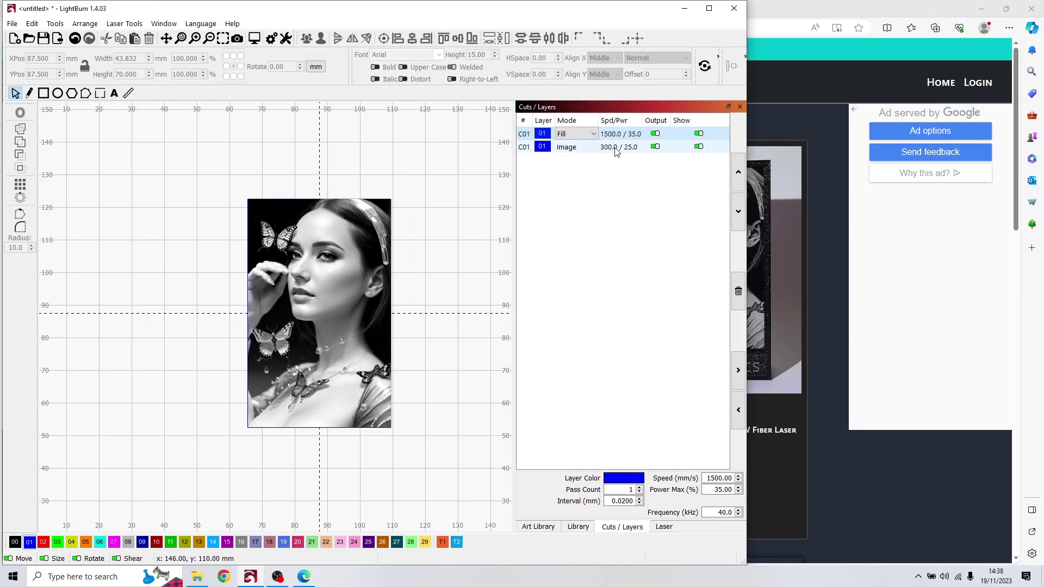
left_click_drag(386, 126, 496, 102)
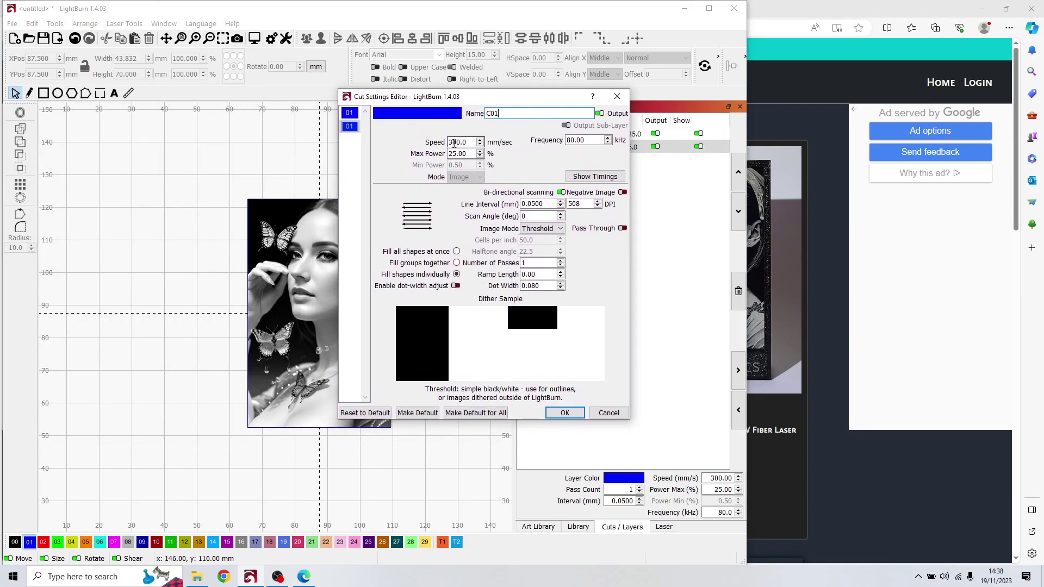
left_click(461, 153)
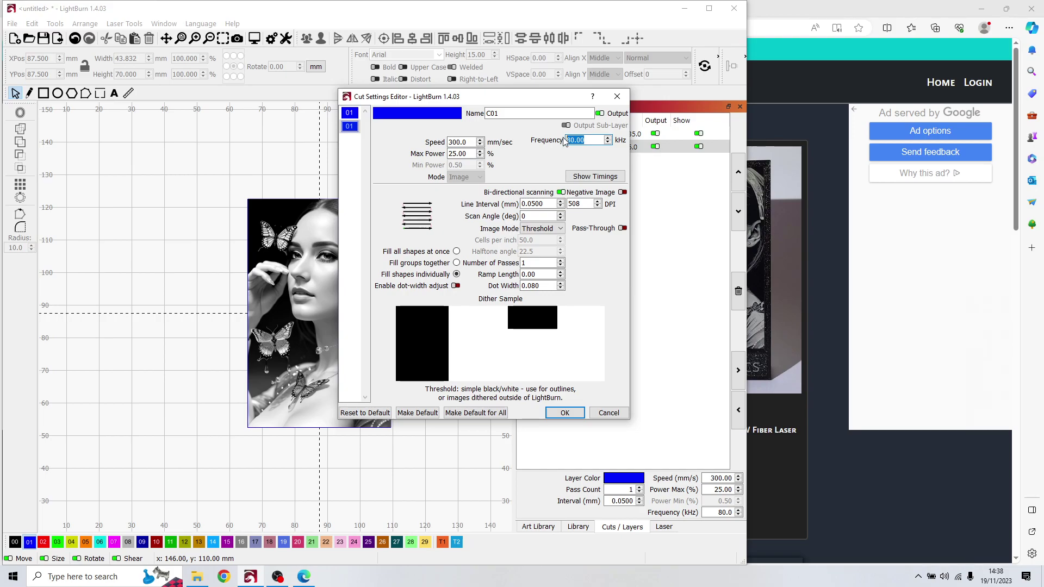
type("7")
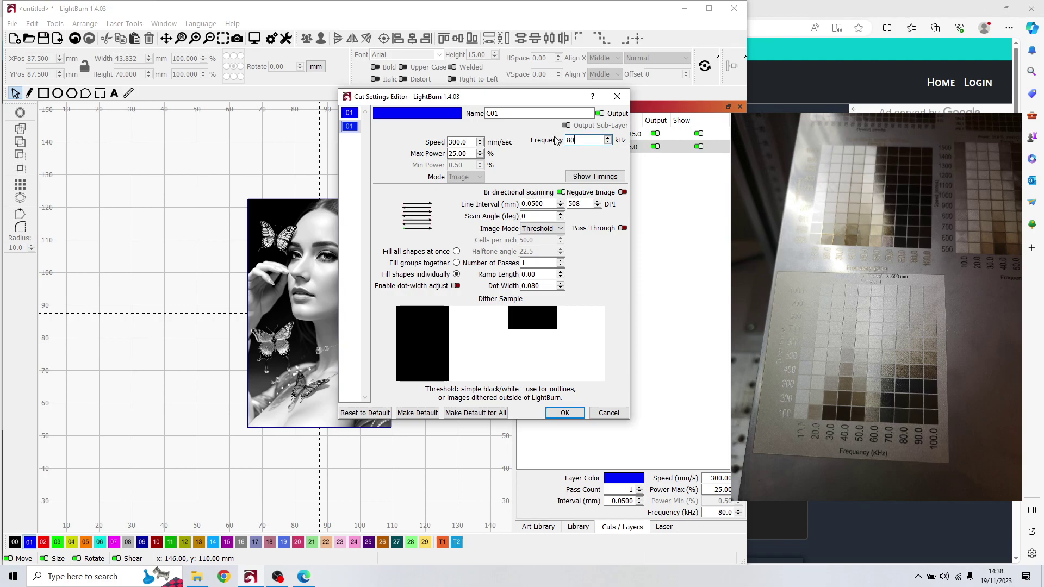
left_click(587, 142)
left_click_drag(500, 101, 577, 111)
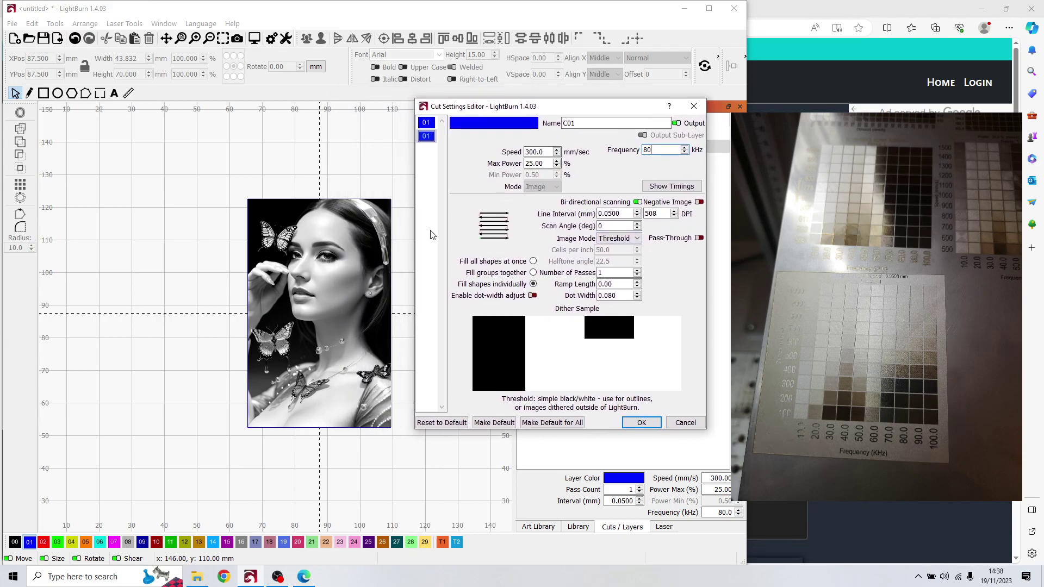
Try the Jarvis image mode and the Pass-Through option on the Image layer.
left_click(617, 239)
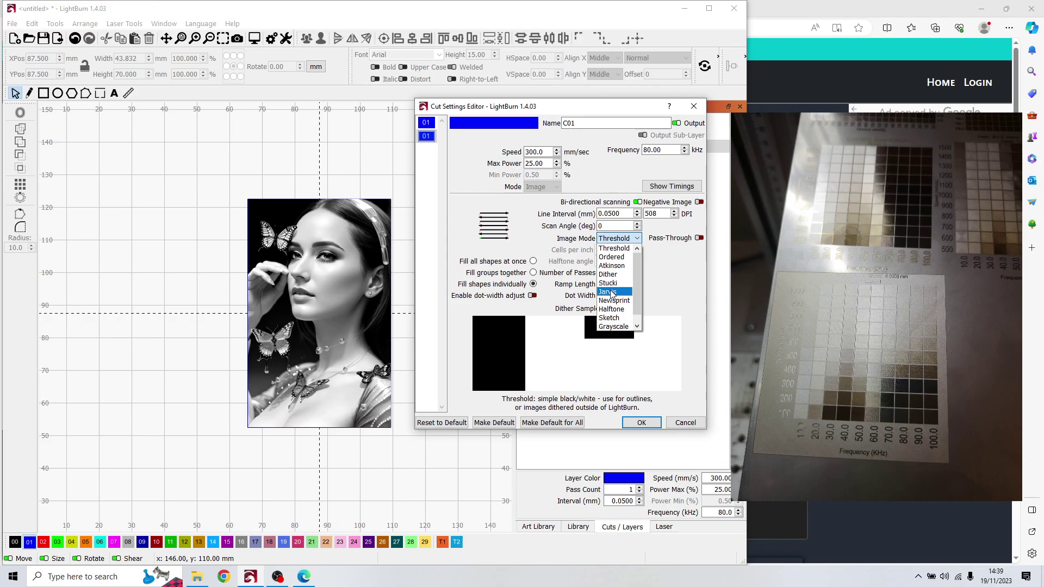
left_click(617, 293)
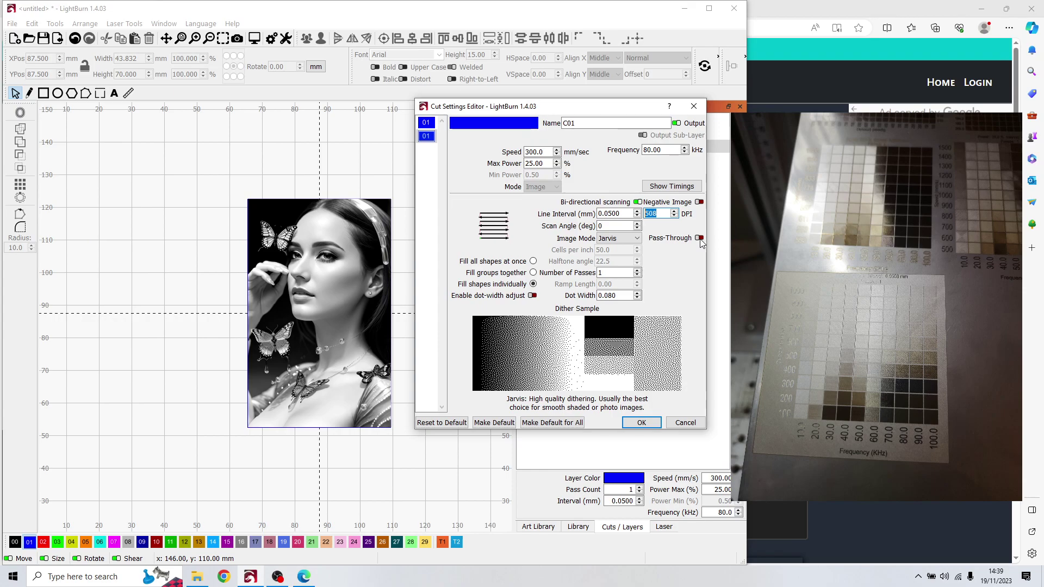
key("Up")
key("Up")
key("Up")
key("Up")
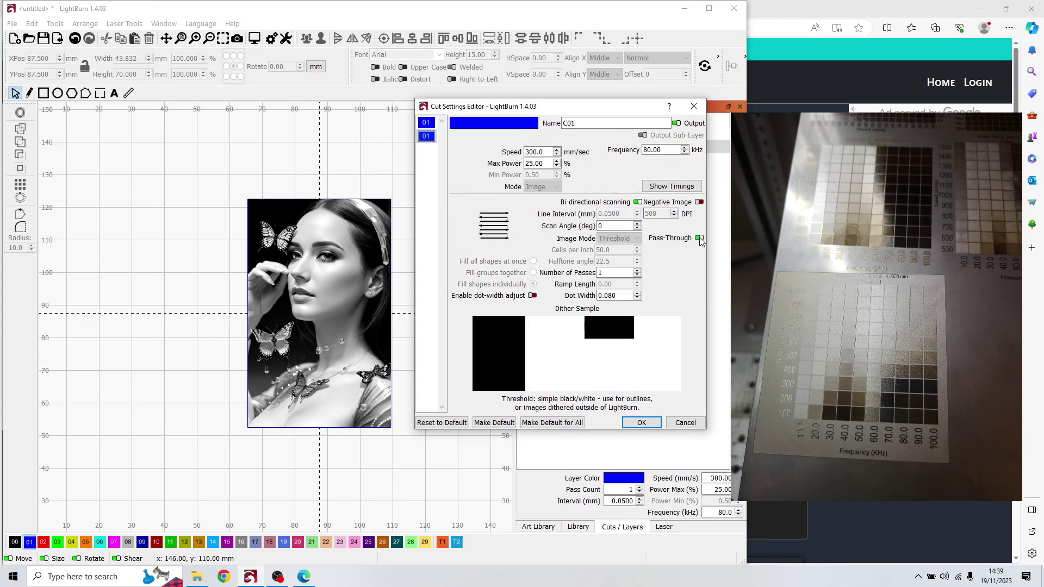
Set the Image layer's image mode to Jarvis with Pass-Through off and accept the cut settings.
left_click(620, 238)
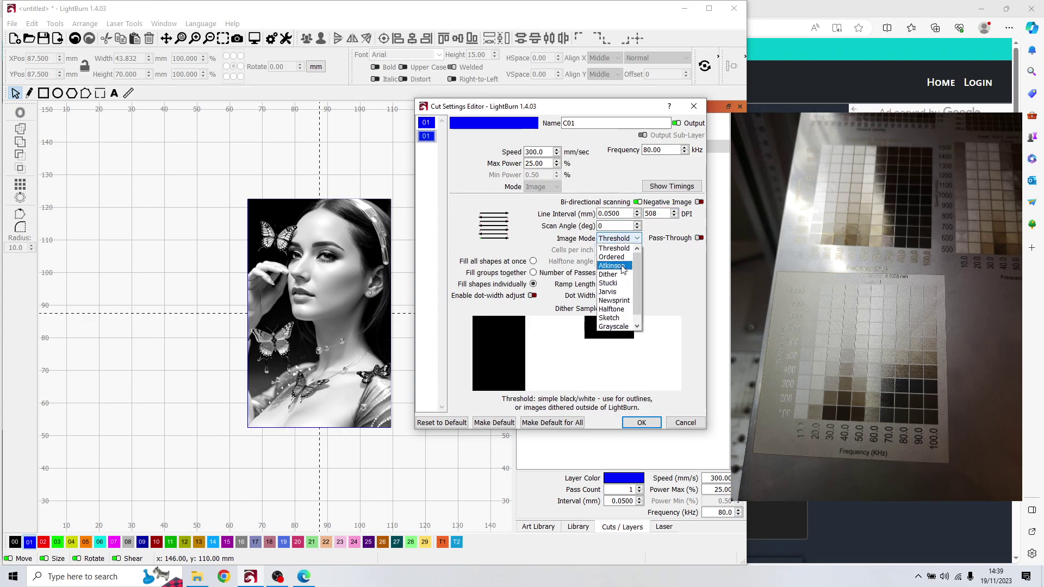
left_click(620, 294)
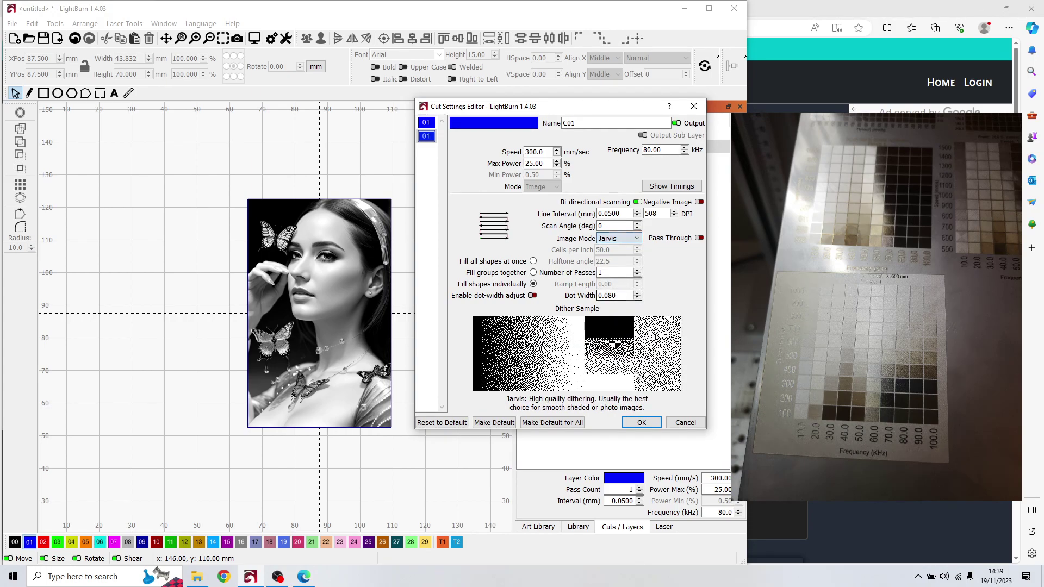
left_click(636, 423)
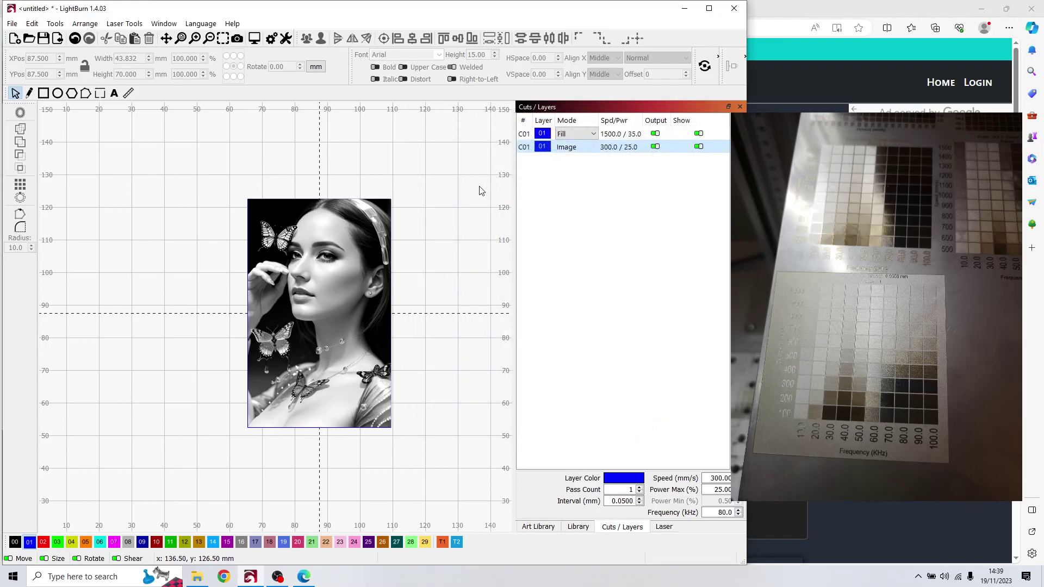
Select the portrait and show the laser controls for engraving only the selected graphics.
left_click(357, 266)
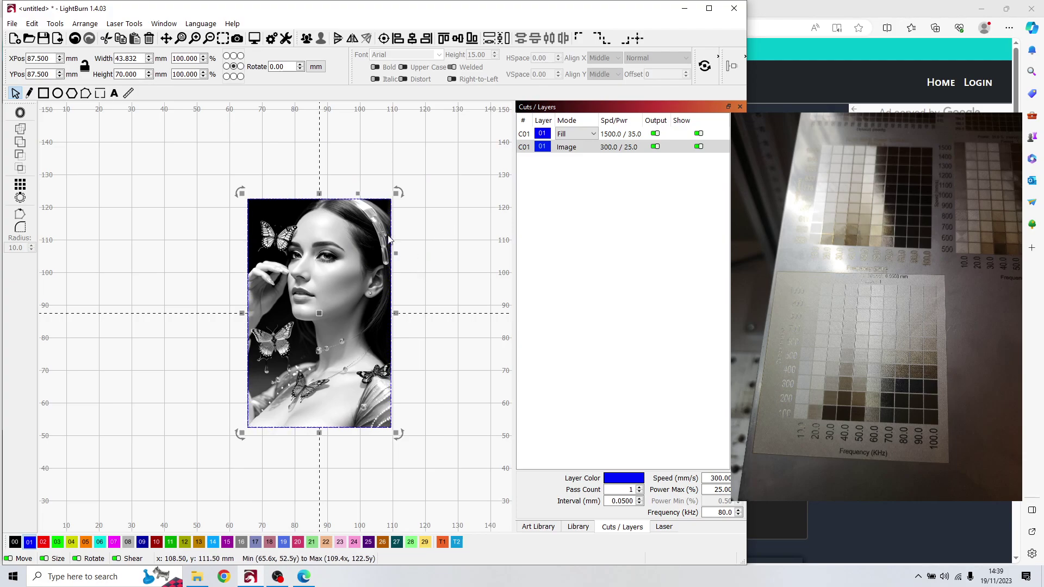
left_click(664, 527)
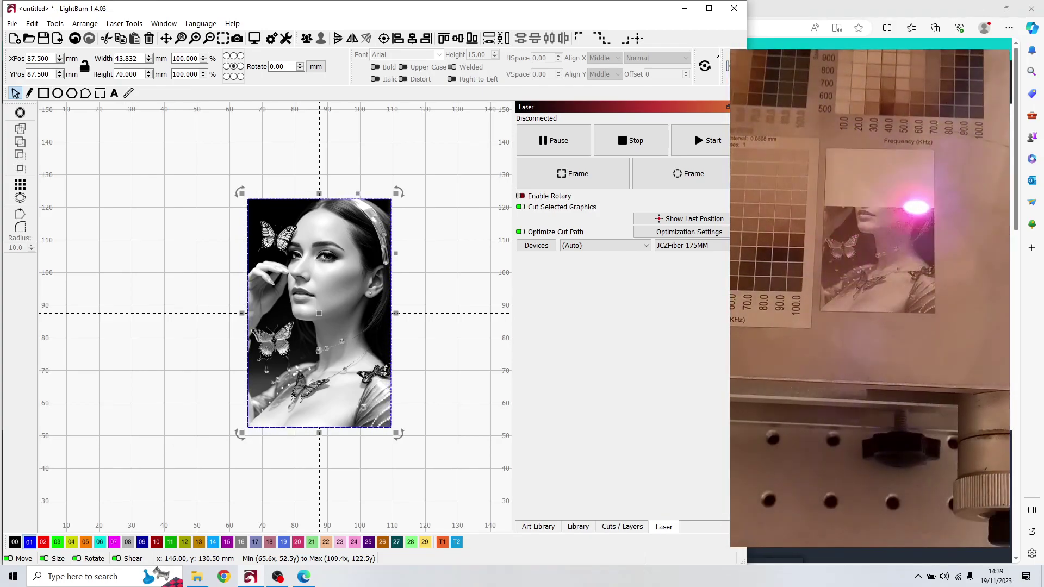
Reopen the Image layer's cut settings, review the speed, power and frequency, and accept them with the layer name C018.
left_click(622, 527)
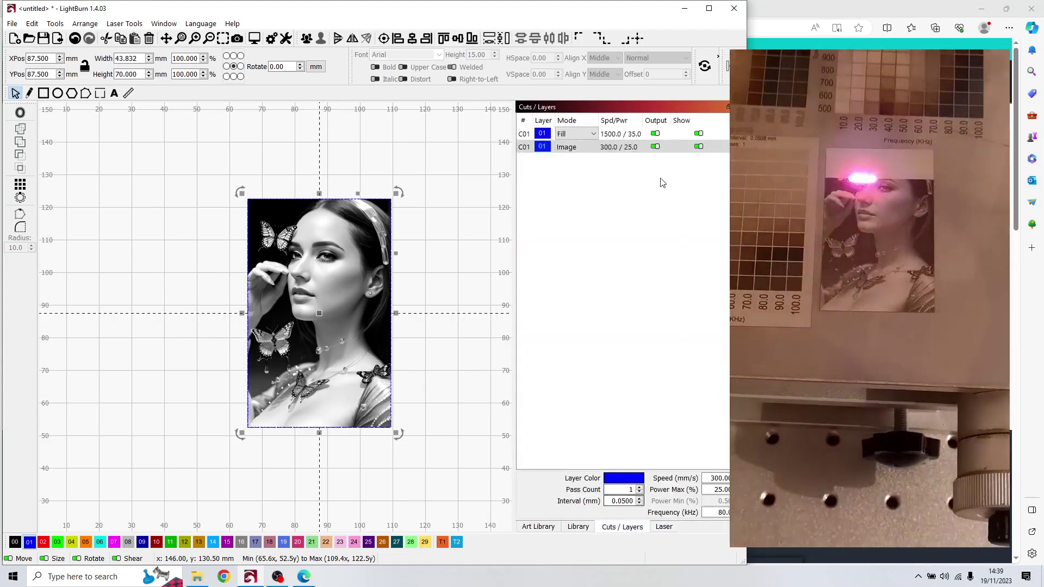
double_click(620, 147)
left_click_drag(391, 119, 575, 136)
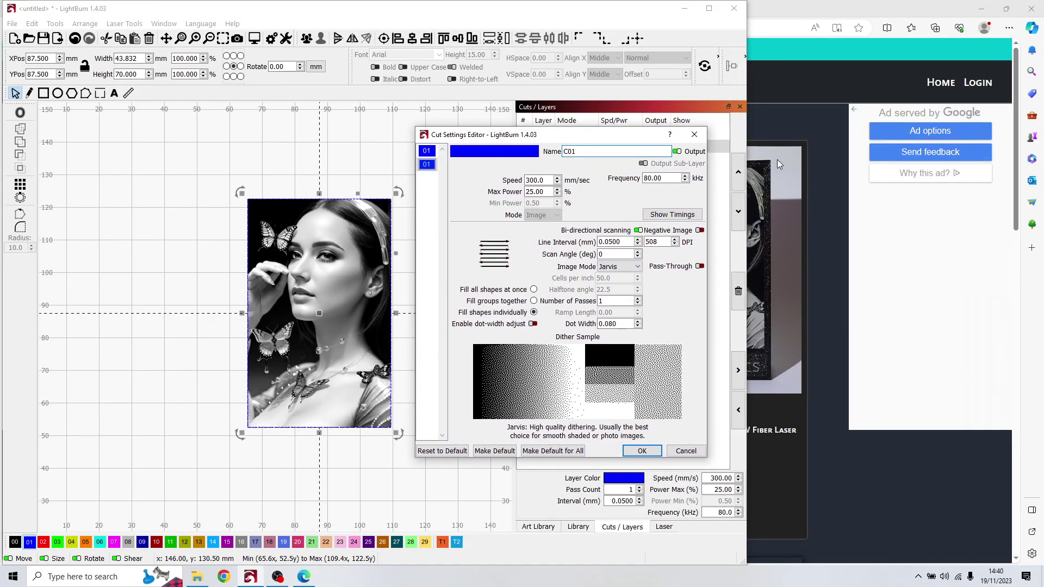
type("8")
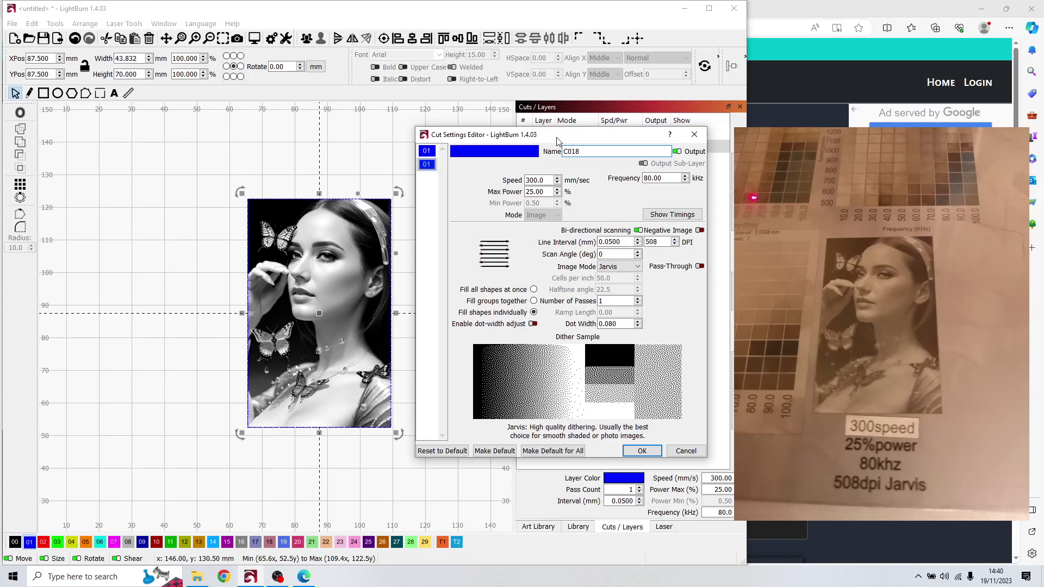
left_click_drag(570, 137, 595, 134)
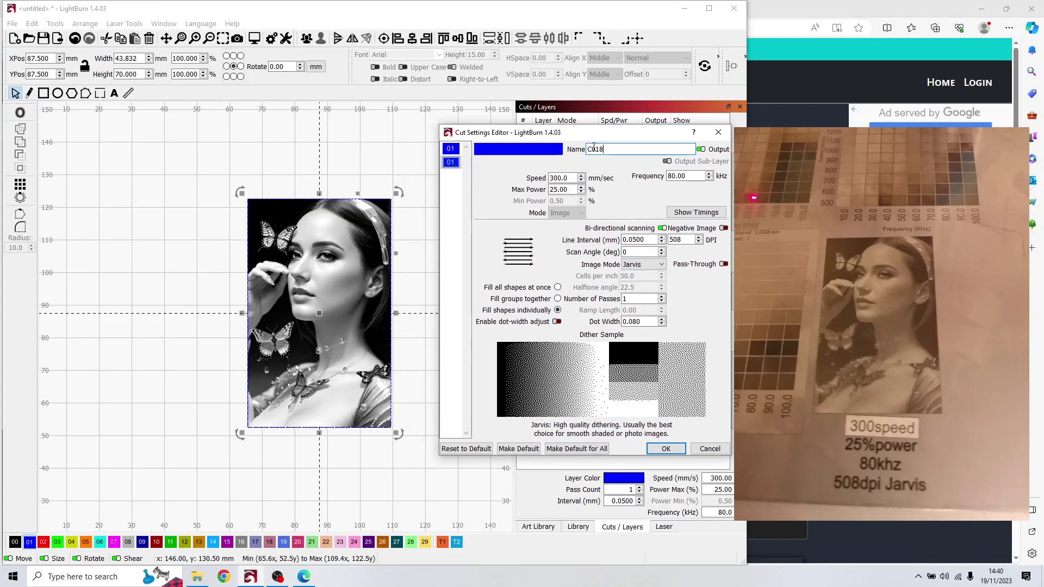
left_click(662, 448)
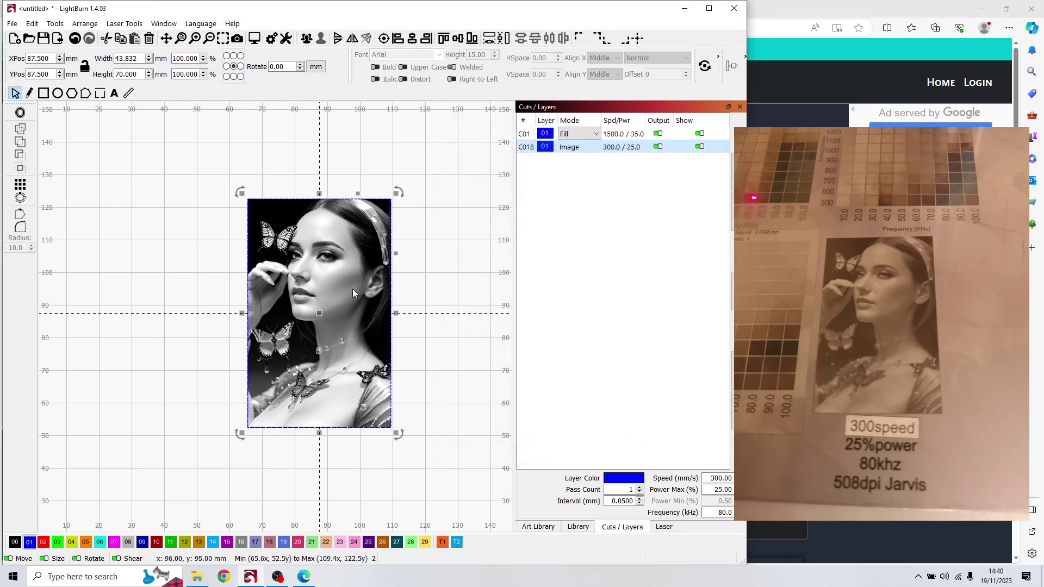
Shift the portrait and its backing rectangle to X 91, Y 90 mm and review the Image layer's cut settings.
mouse_move(319, 315)
left_mouse_down()
mouse_move(351, 311)
mouse_move(330, 306)
left_mouse_up()
double_click(610, 147)
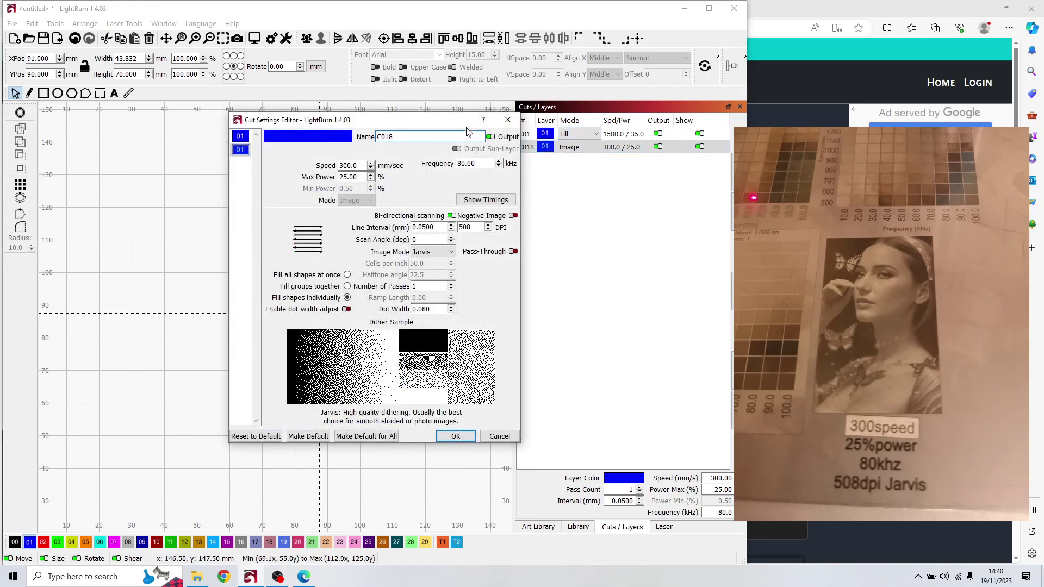
left_click(508, 119)
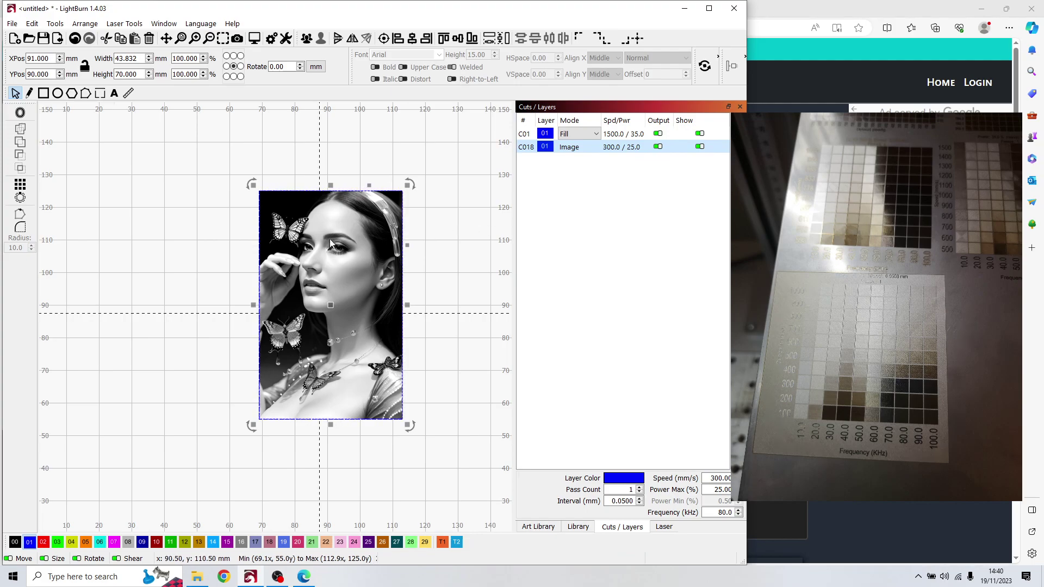
Move the portrait sideways off the filled rectangle to expose the rectangle behind it.
left_click_drag(332, 311, 453, 312)
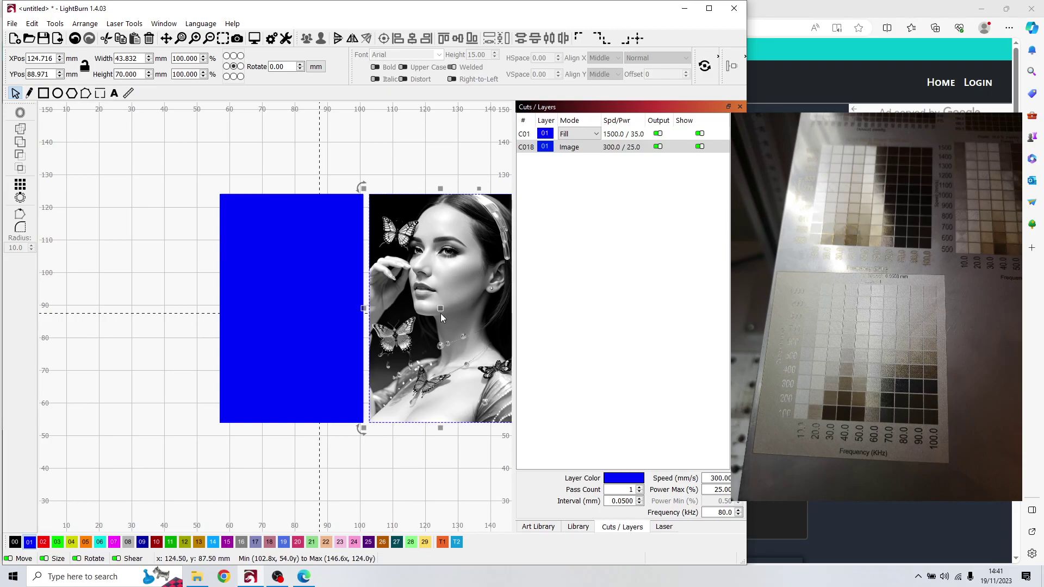
left_click_drag(435, 304, 354, 302)
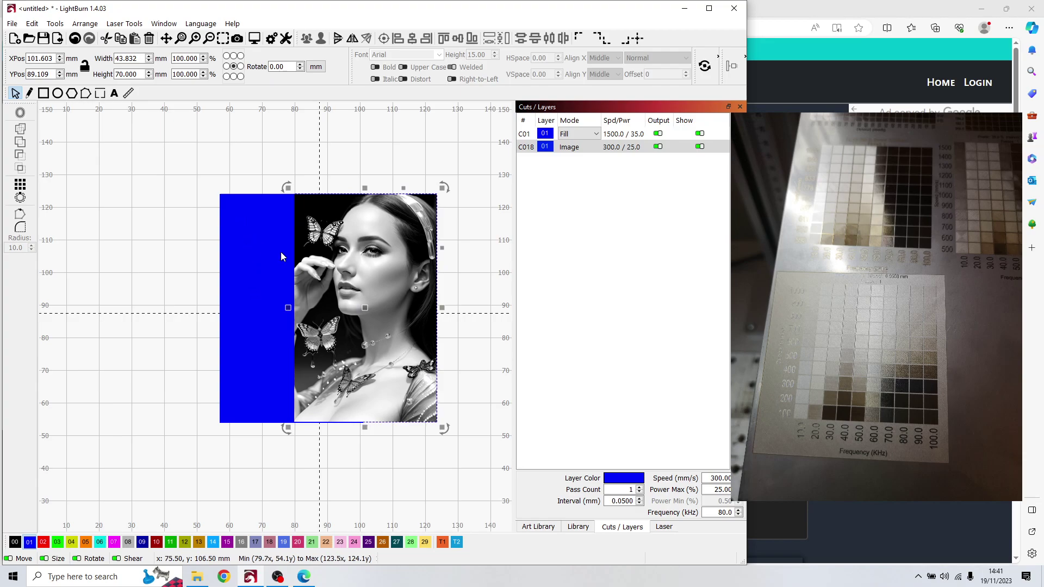
mouse_move(366, 308)
left_mouse_down()
mouse_move(293, 306)
mouse_move(359, 302)
left_mouse_up()
Select the filled rectangle, review the Fill layer C01's cut settings and line interval, and accept them.
left_click(291, 295)
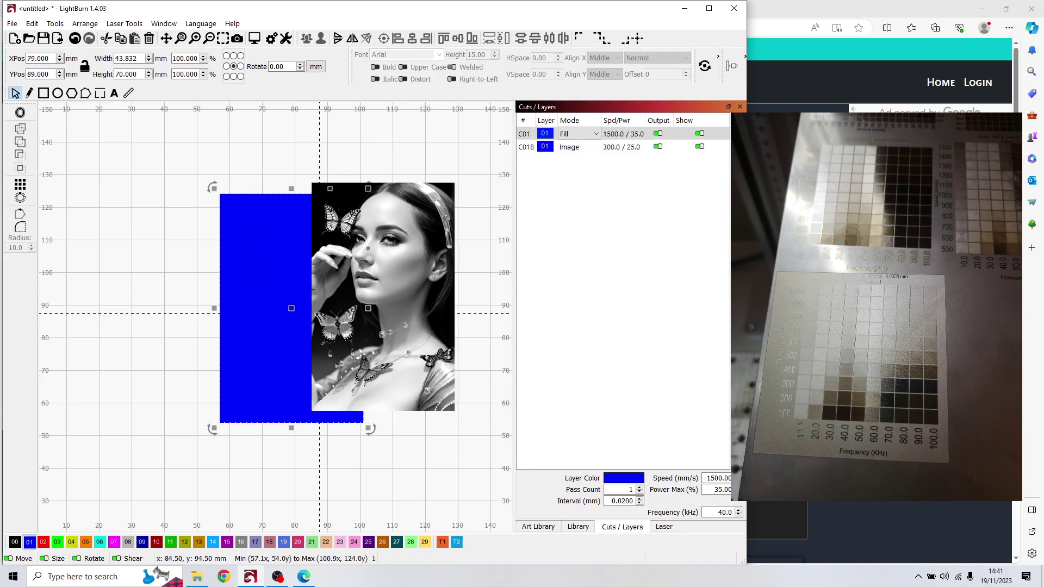
double_click(628, 139)
left_click_drag(382, 116, 596, 106)
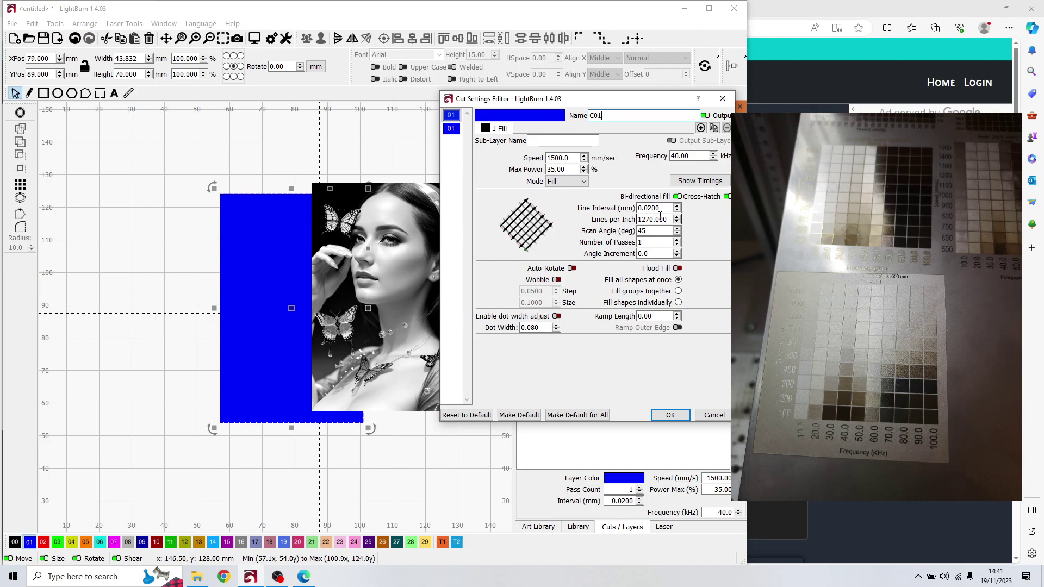
left_click_drag(659, 209, 643, 207)
left_click(670, 414)
Place the portrait back exactly over the filled rectangle, centred at X 79, Y 89 mm, and deselect it.
left_click(413, 273)
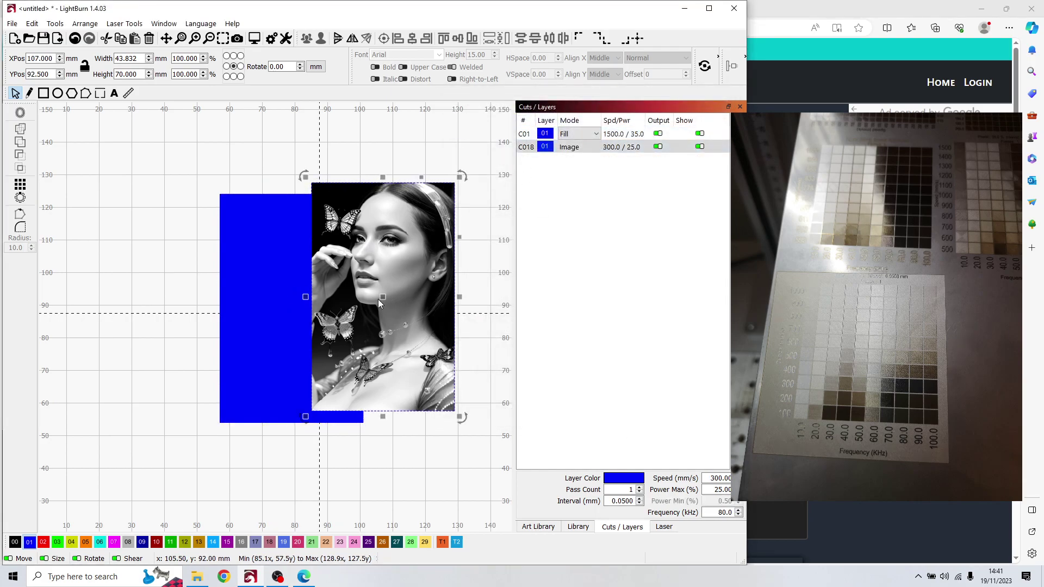
left_click_drag(382, 295, 291, 307)
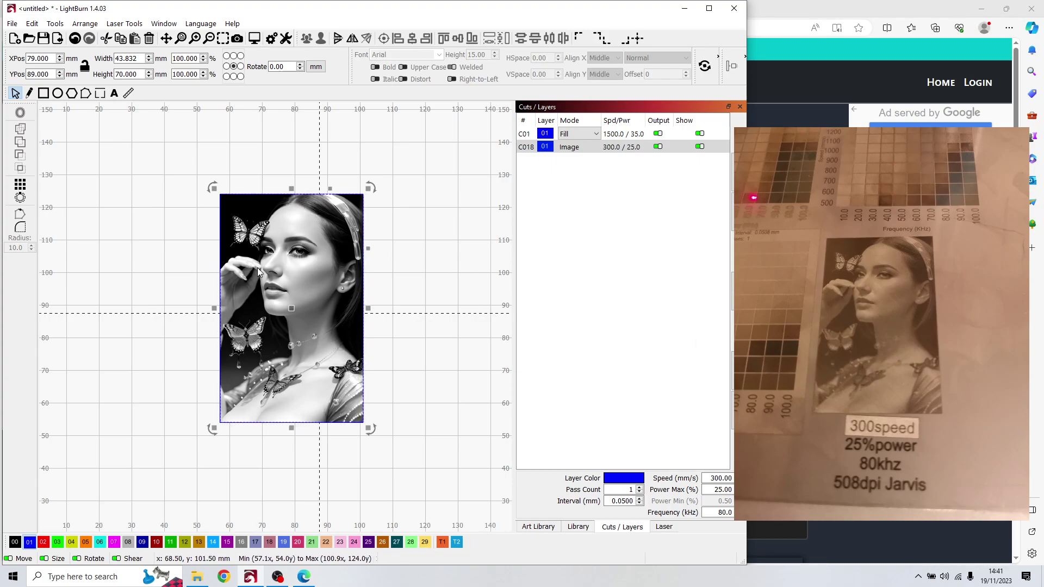
left_click(416, 270)
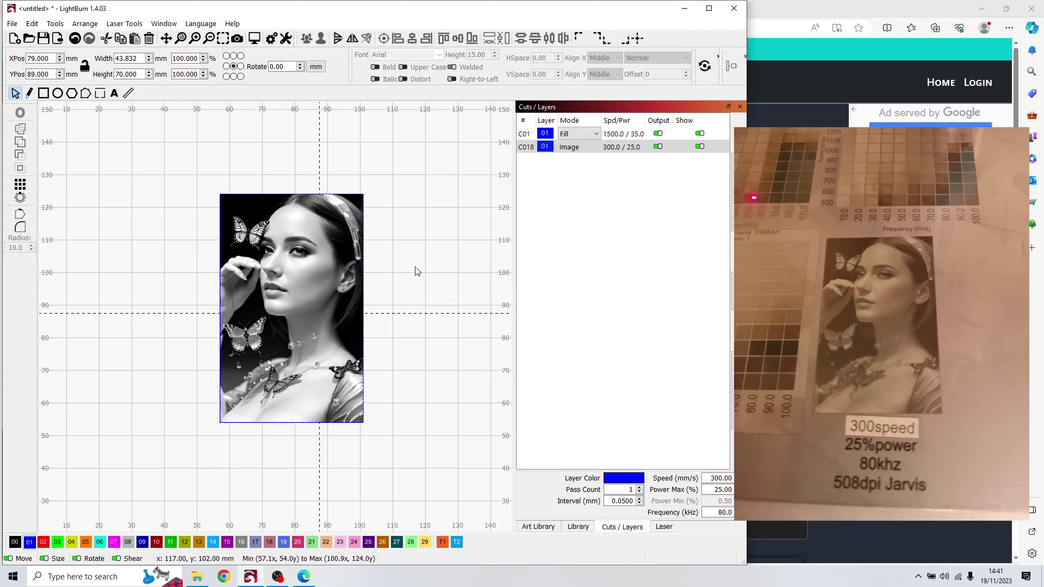
Move the portrait with its fill rectangle into the work area's upper-left corner, centred at about X 23, Y 138 mm.
scroll(416, 270, "down", 4)
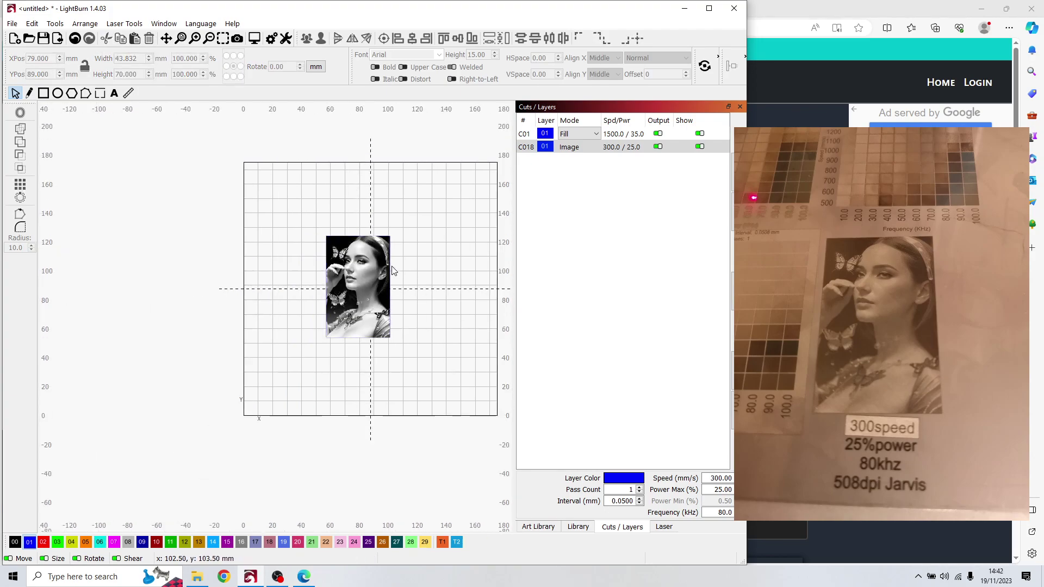
left_click(354, 288)
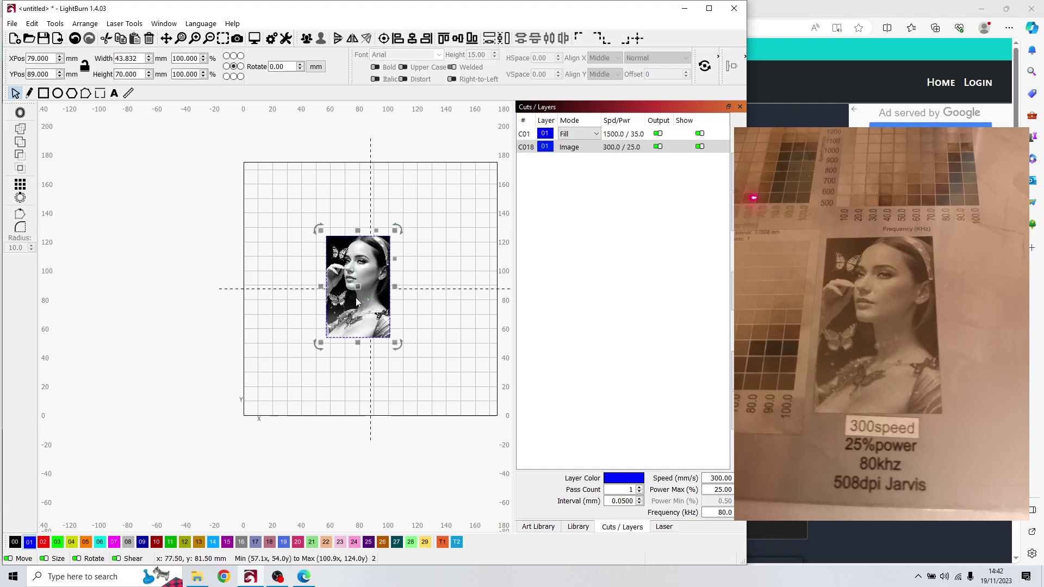
left_click(431, 278)
left_click(364, 288)
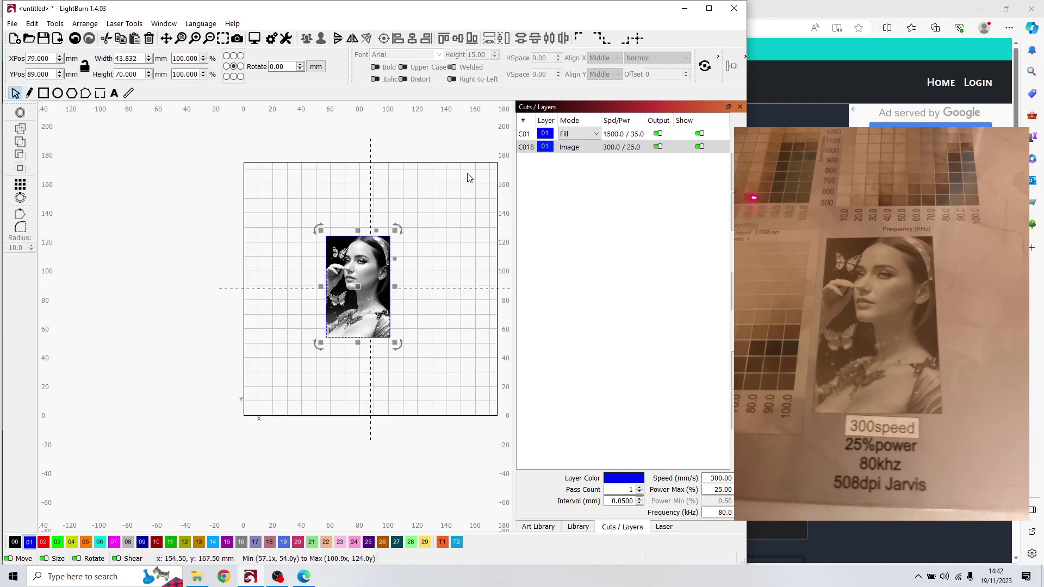
left_click_drag(362, 296, 277, 216)
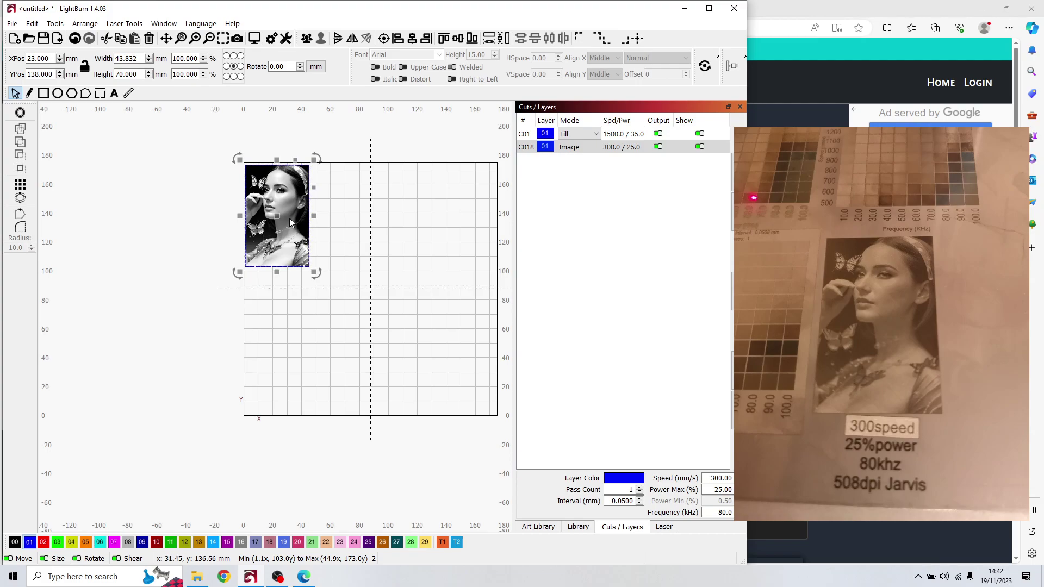
Duplicate the portrait with its rectangle into a row of three along the work area's upper edge, and select all three.
left_click_drag(276, 215, 410, 214)
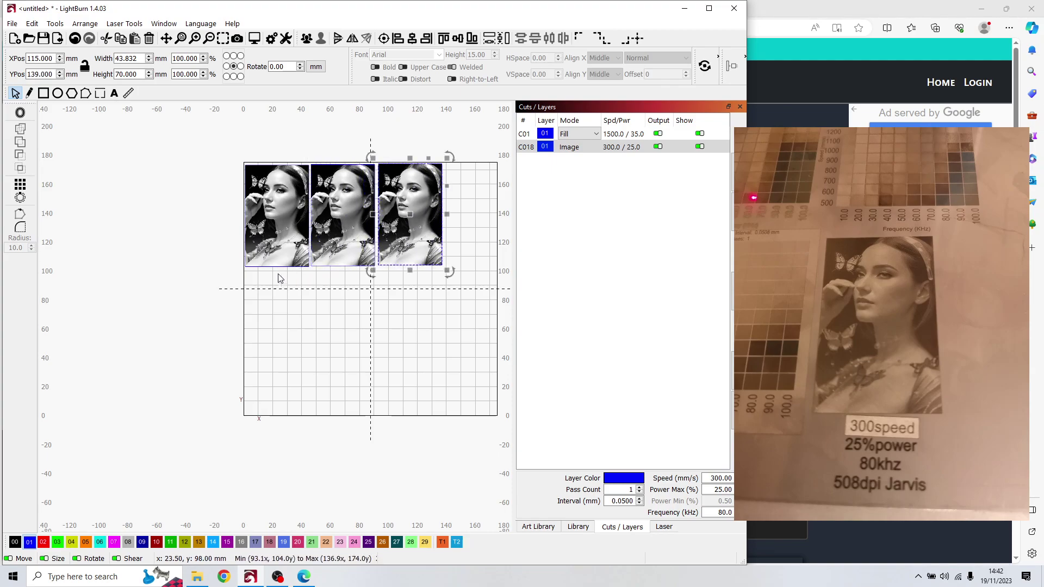
left_click(459, 227)
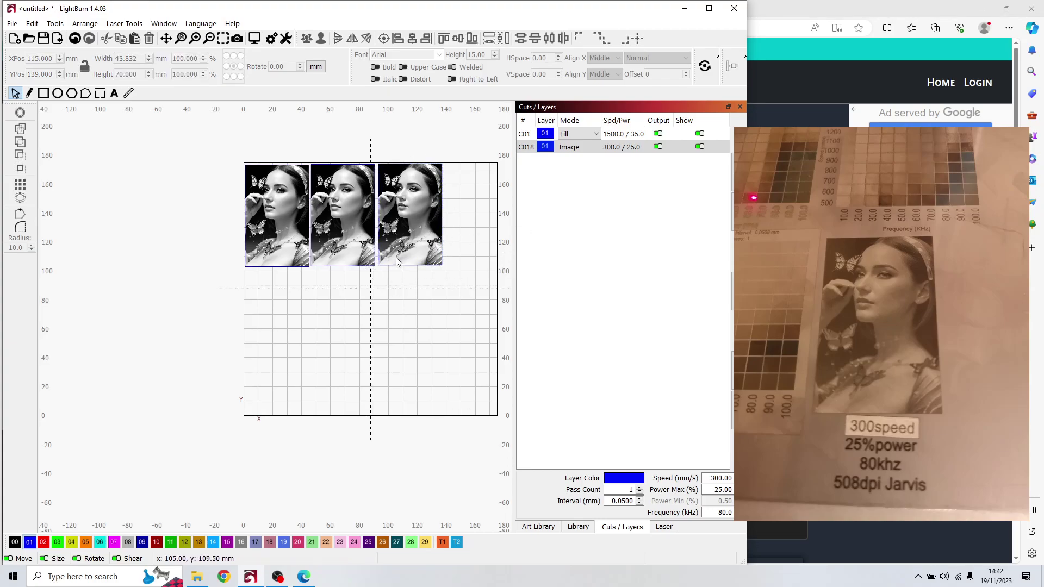
left_click_drag(455, 173, 242, 271)
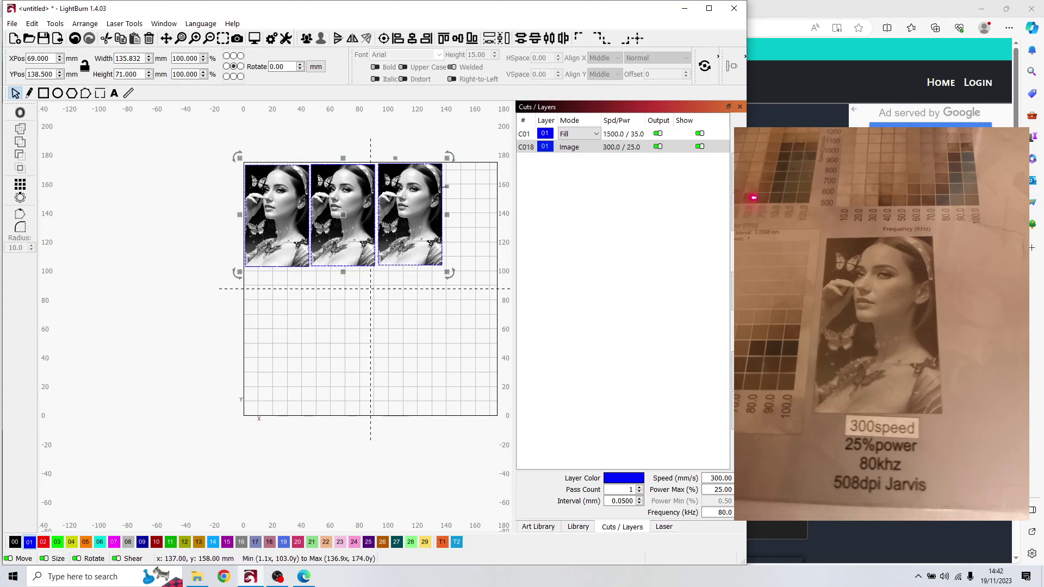